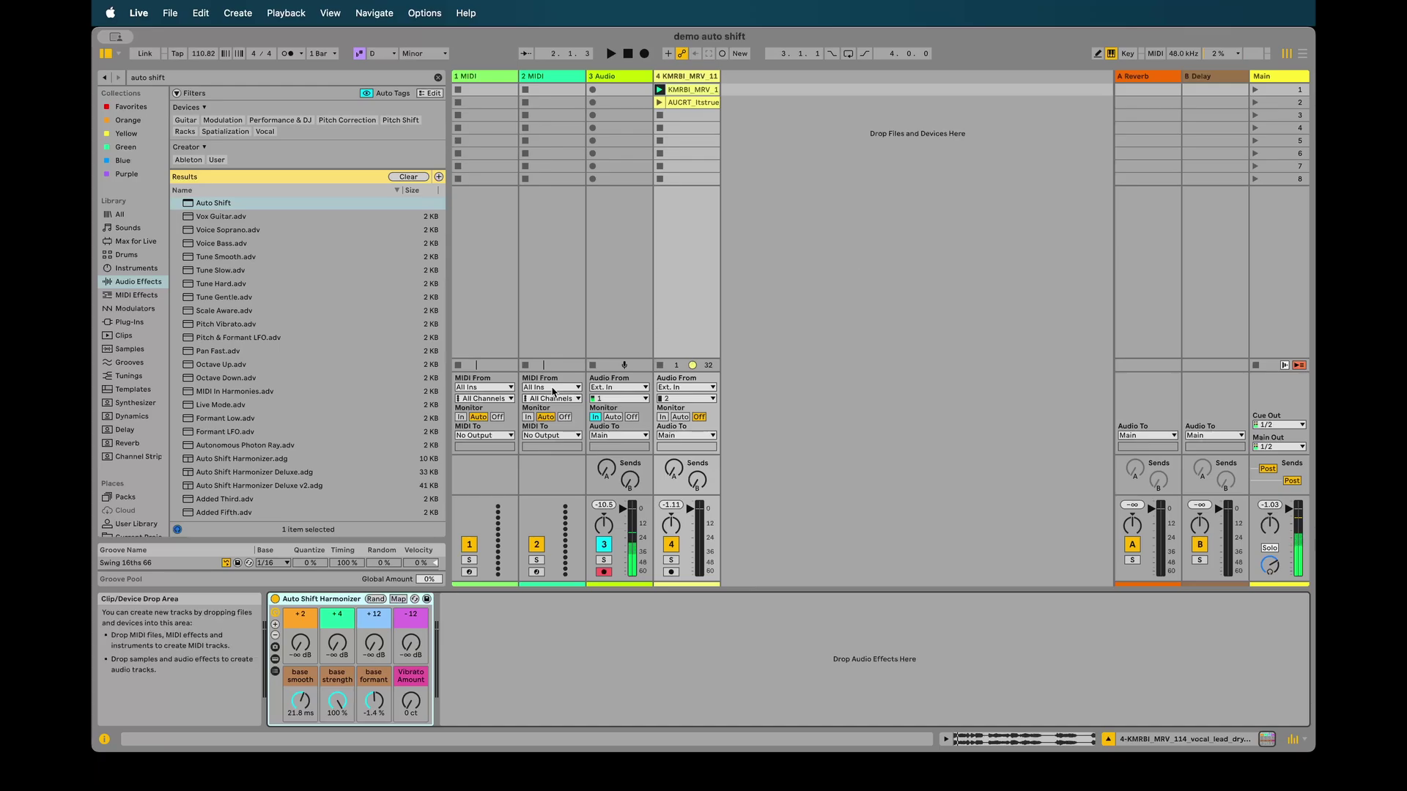
- Load the Auto Shift effect onto the vocal track, then delete it again
click(238, 205)
double_click(238, 205)
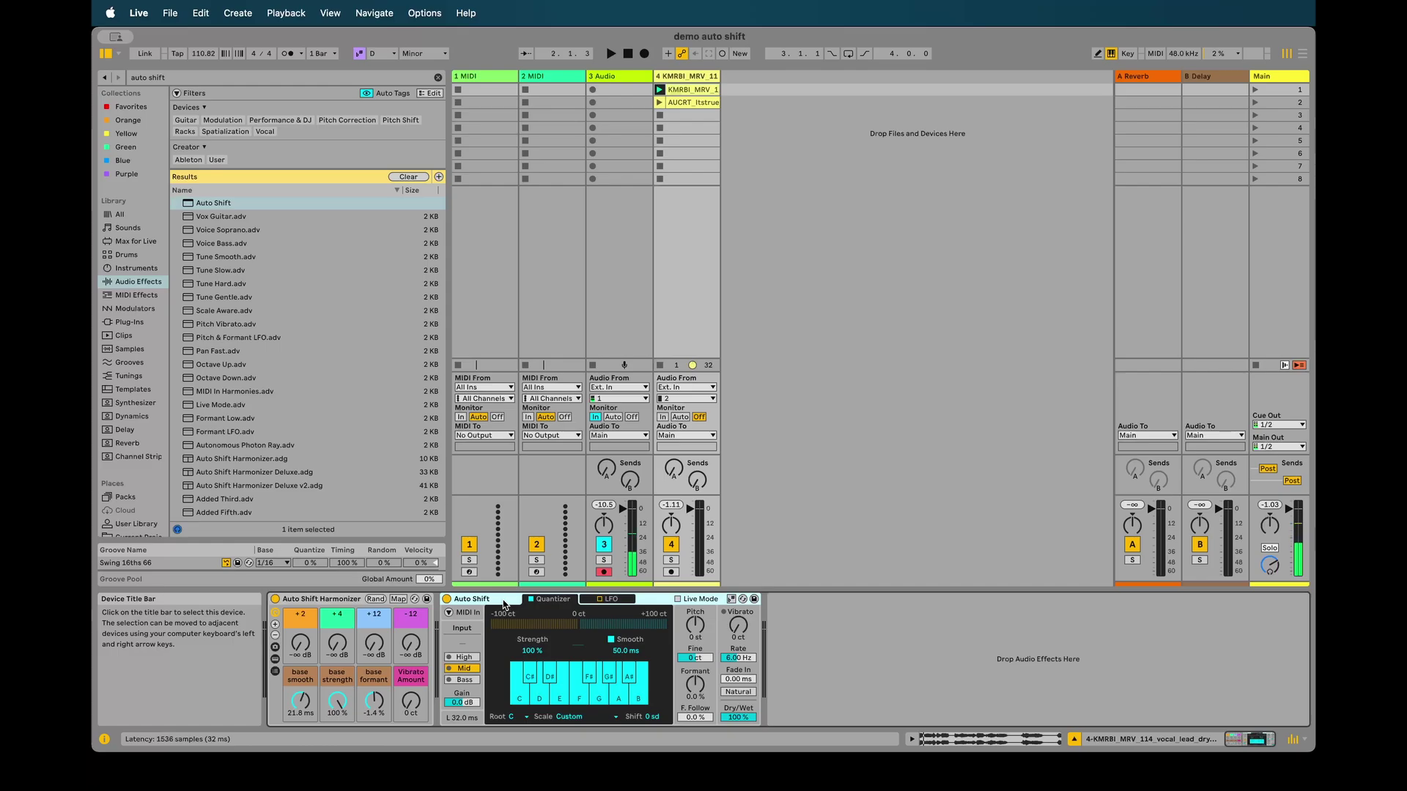
key(Delete)
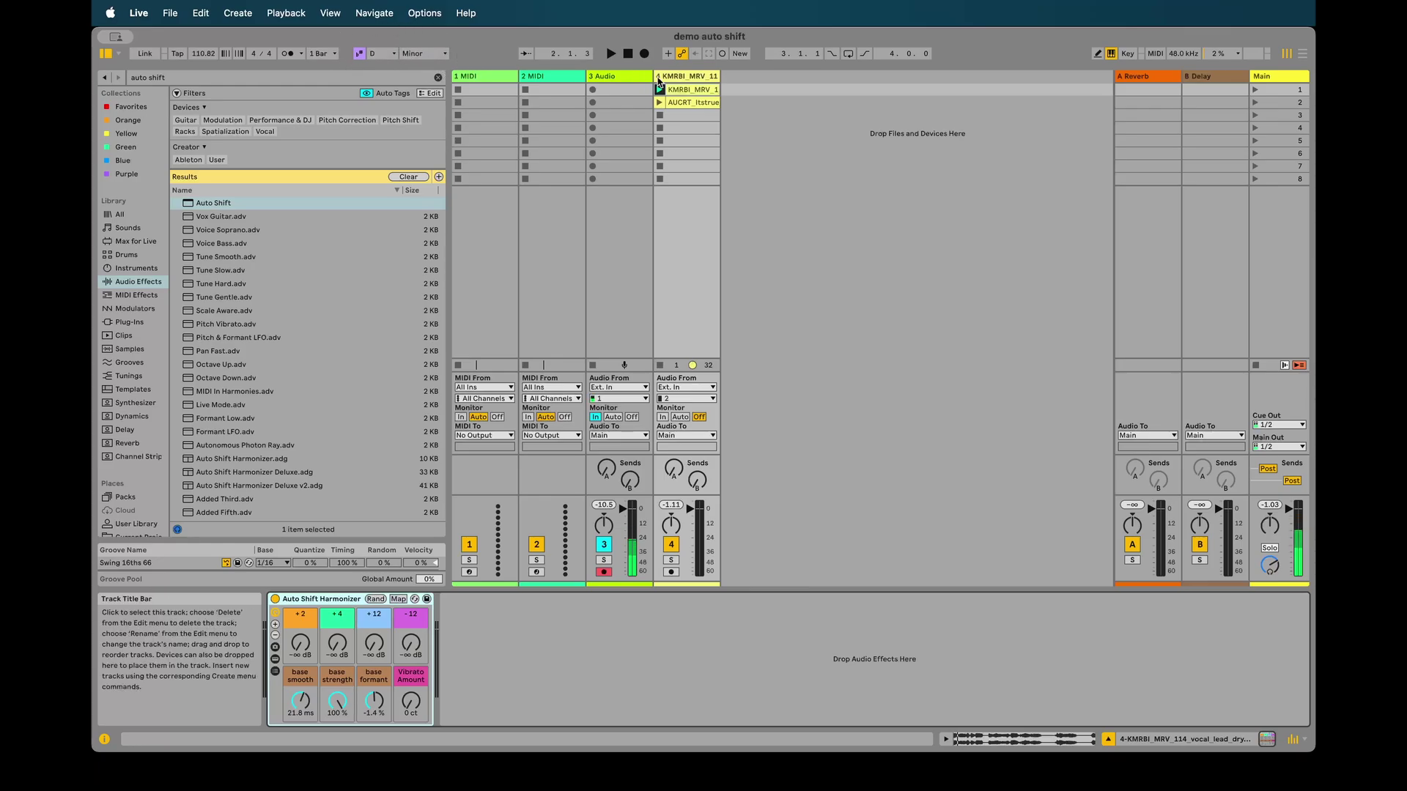
- Play KMRBI_MRV_1 with only the +12 harmony at −2.8 dB and the other voices at −∞
click(340, 603)
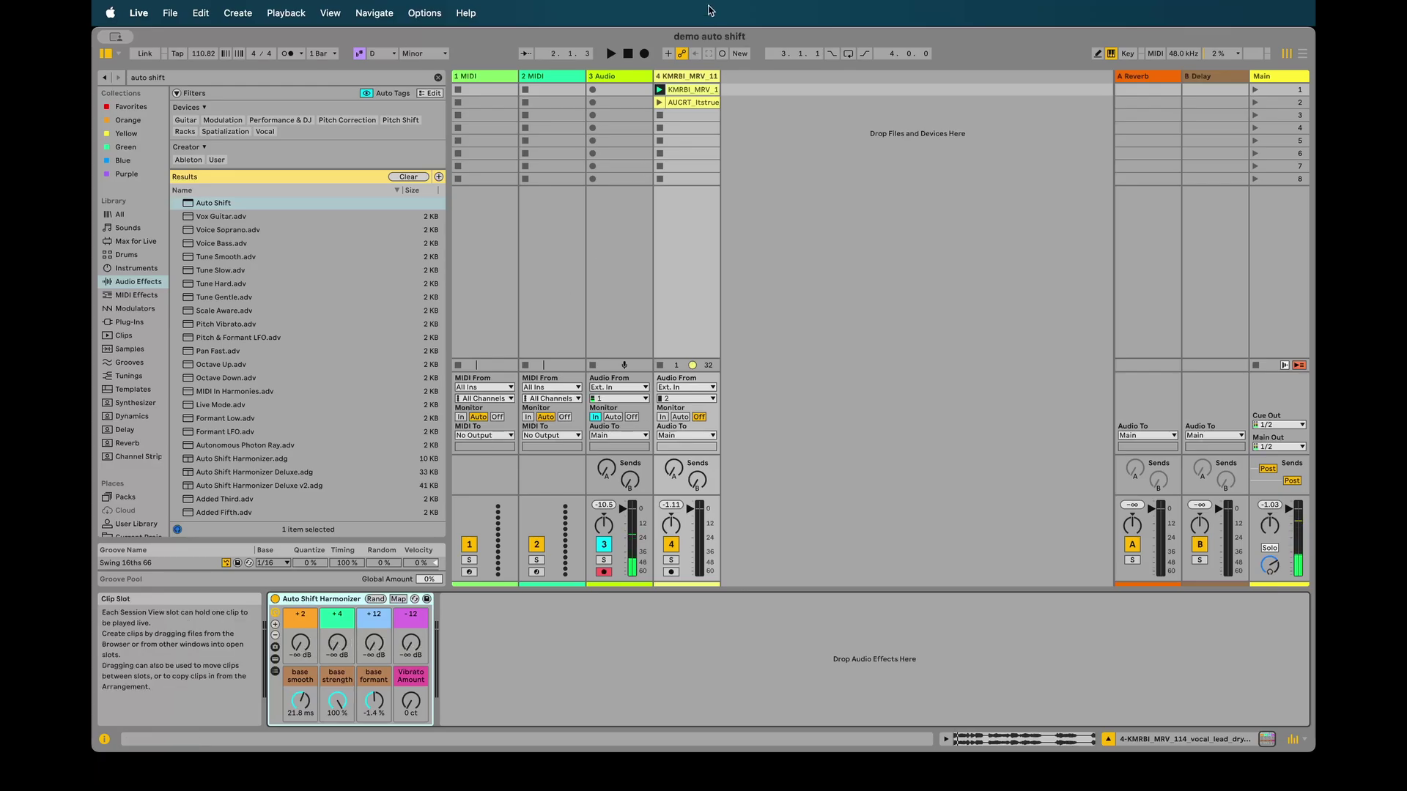
click(659, 90)
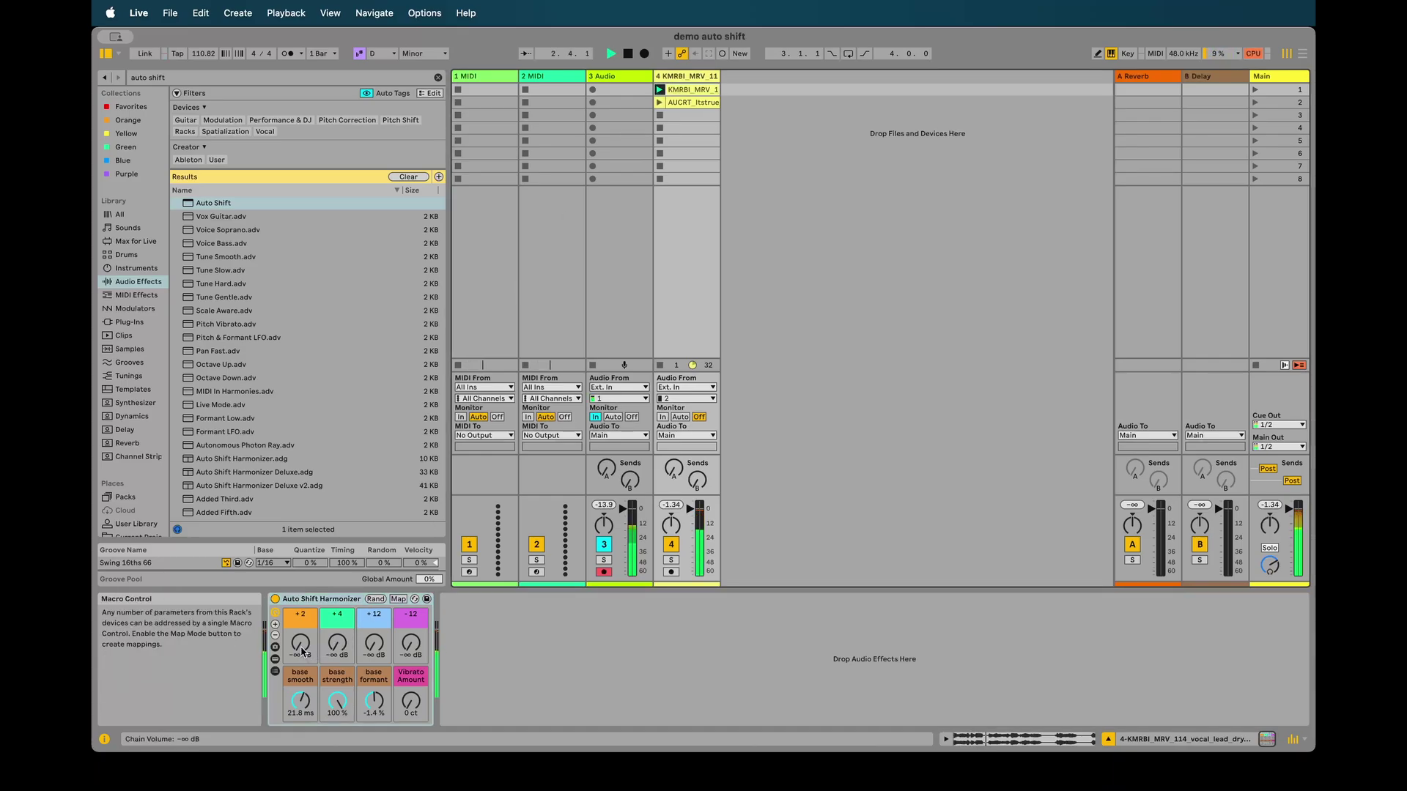
drag(301, 651, 411, 652)
drag(374, 643, 375, 646)
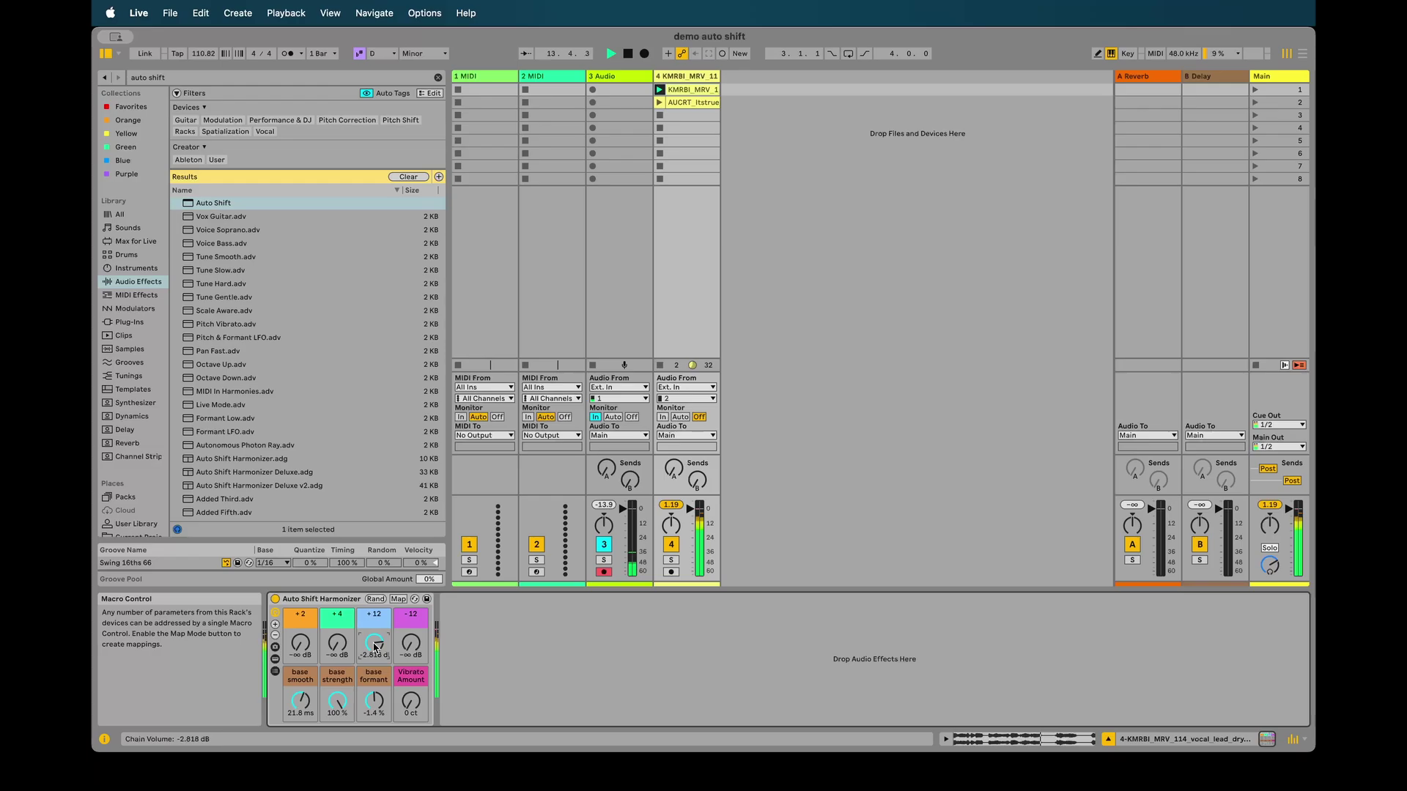
- Swap the Auto Shift Harmonizer rack for Auto Shift Harmonizer Deluxe v2.adg from the browser
key(Delete)
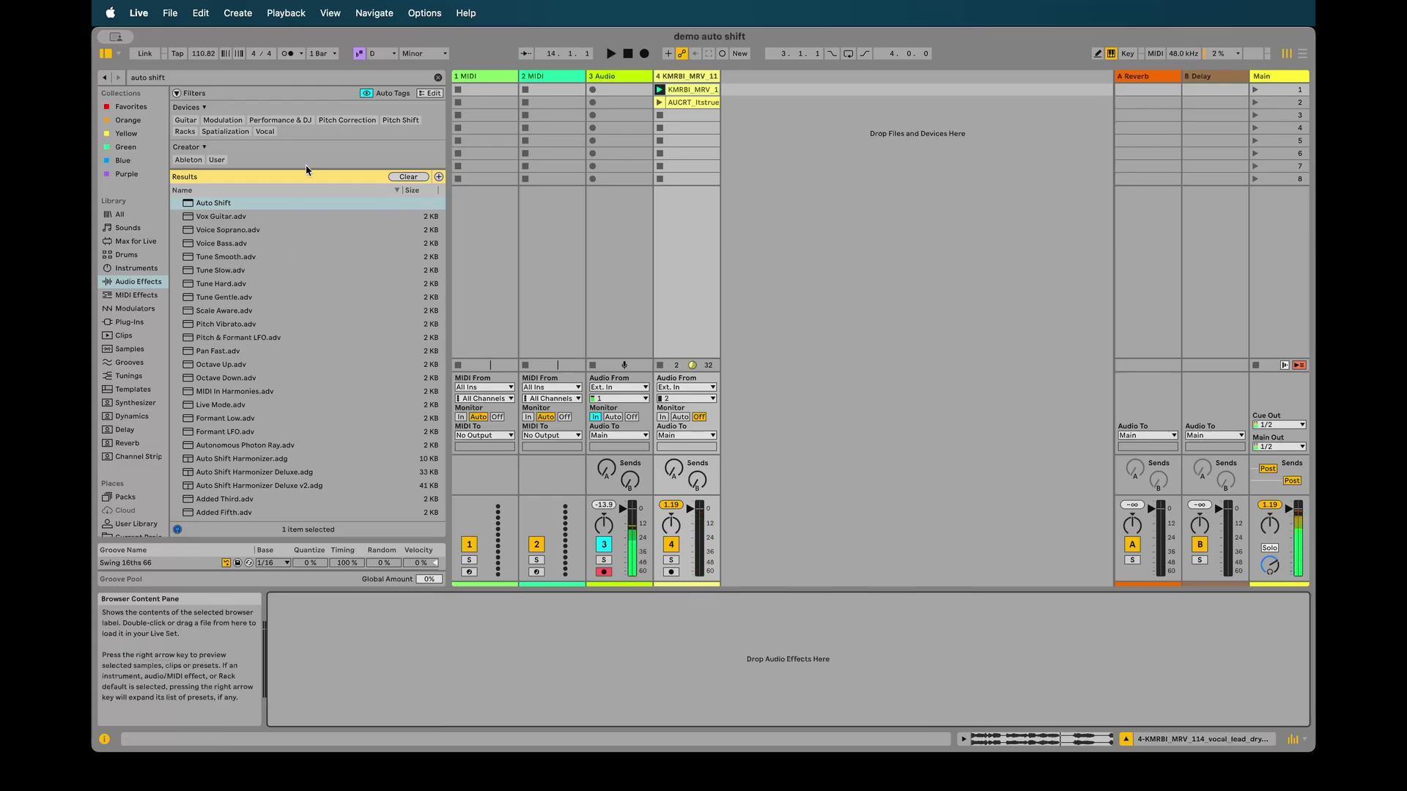
click(300, 488)
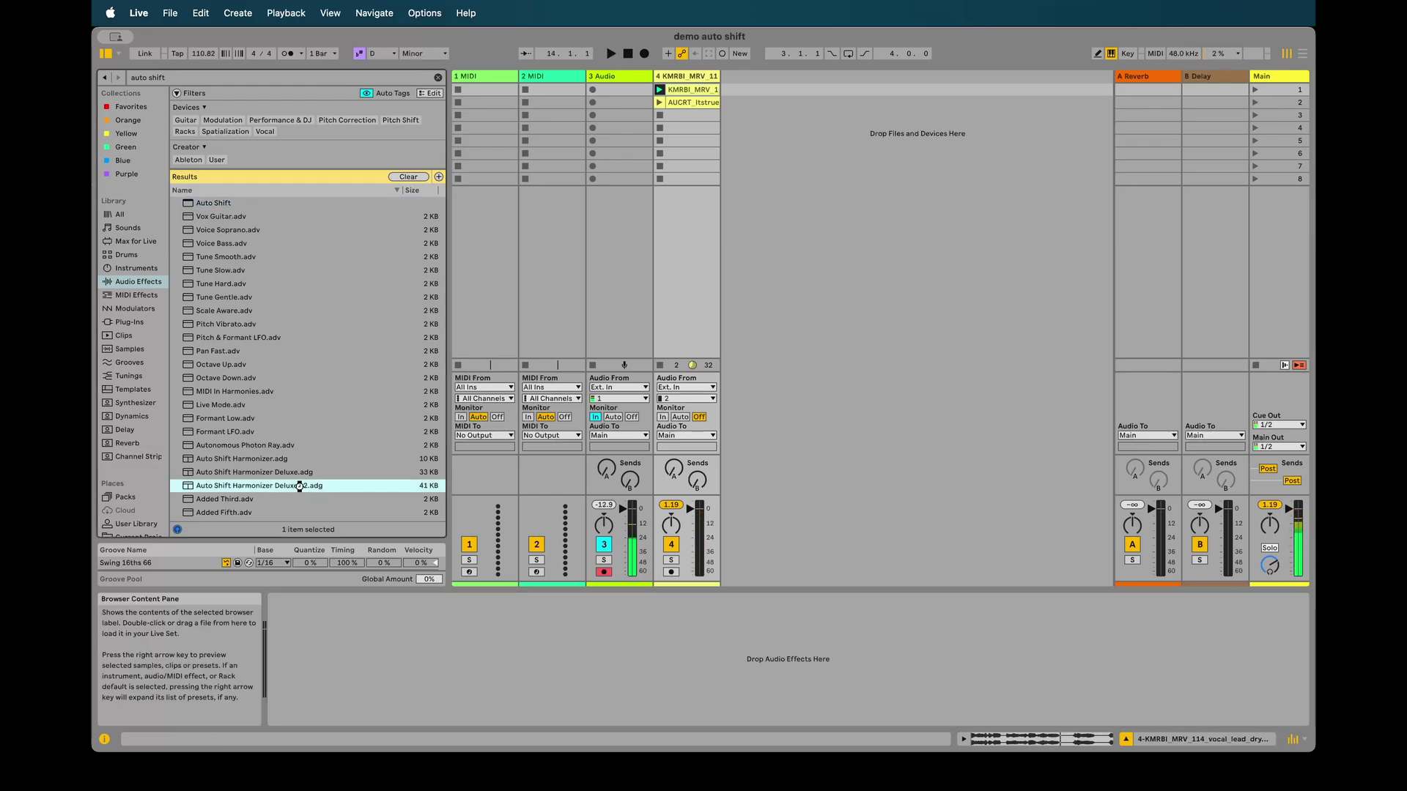
double_click(300, 487)
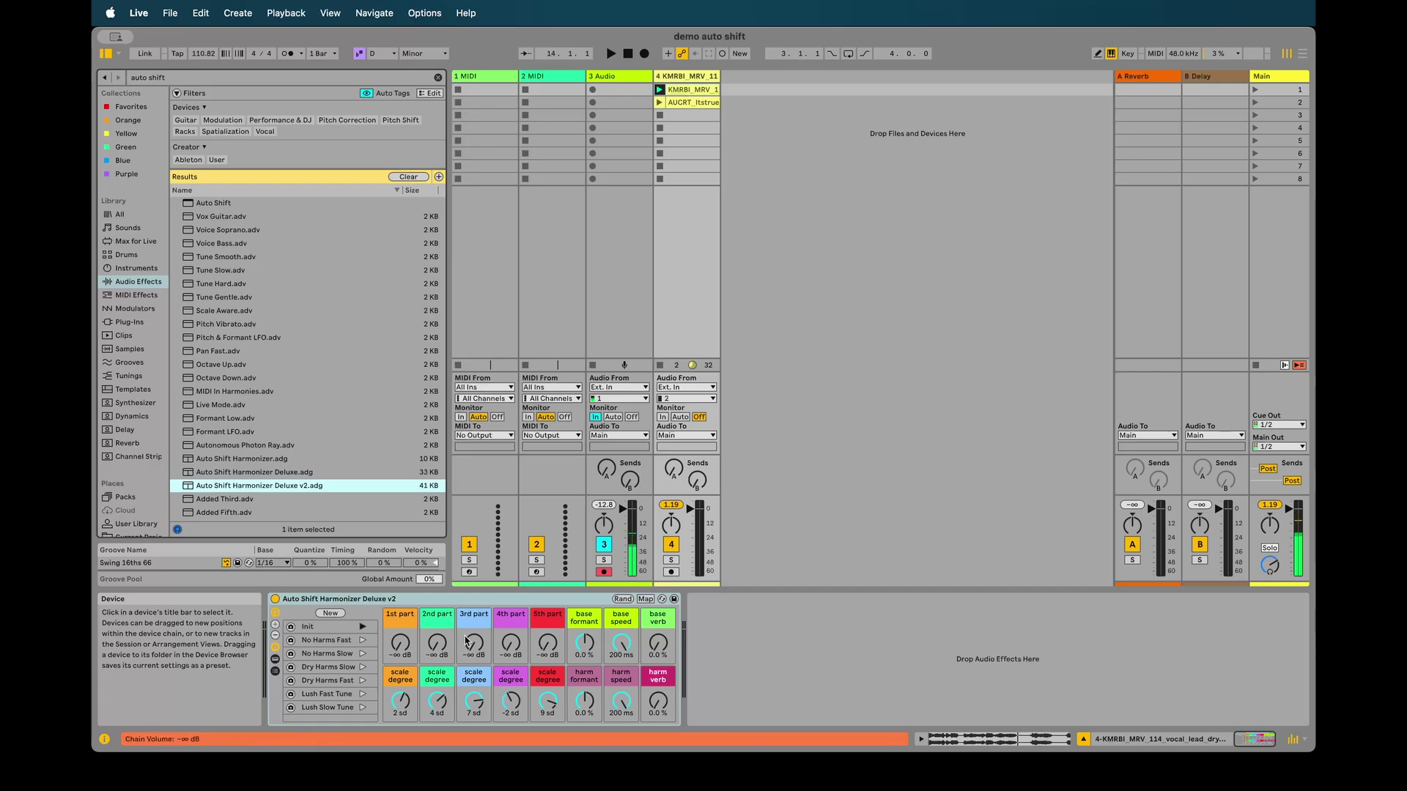
- Audition base formant shifts down to −62 %, then leave base formant at 0 % and base speed at 0.54 ms
click(432, 620)
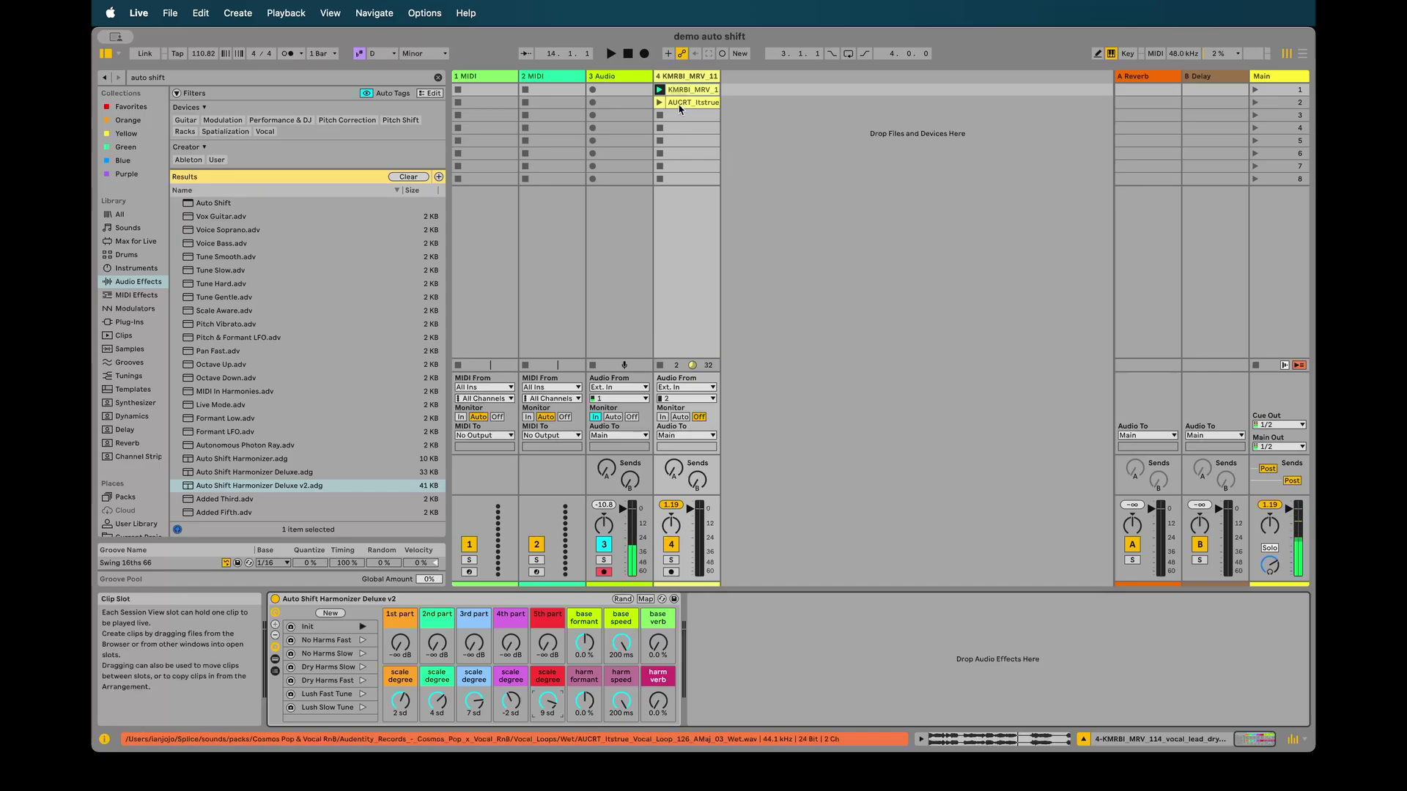
click(658, 91)
drag(584, 643, 622, 696)
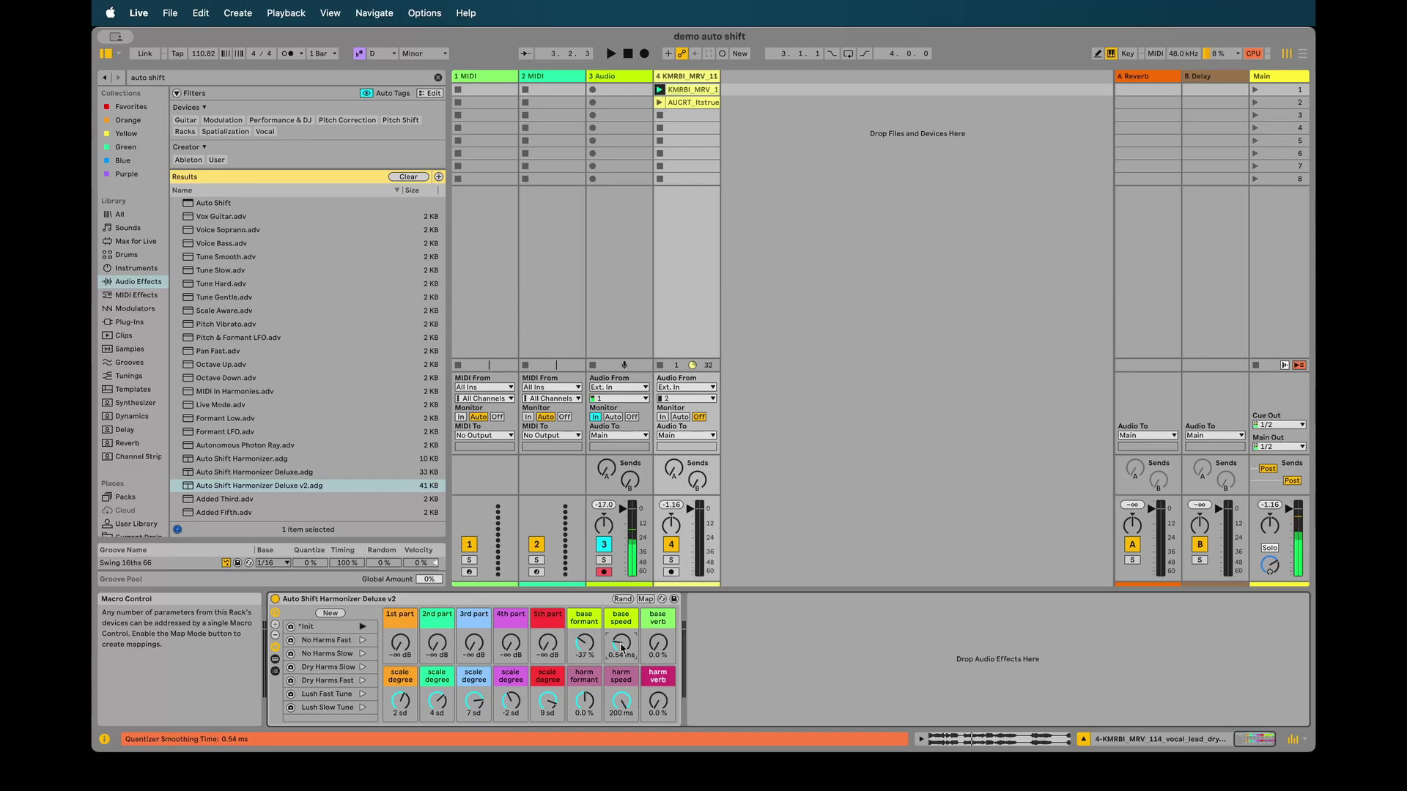
key(space)
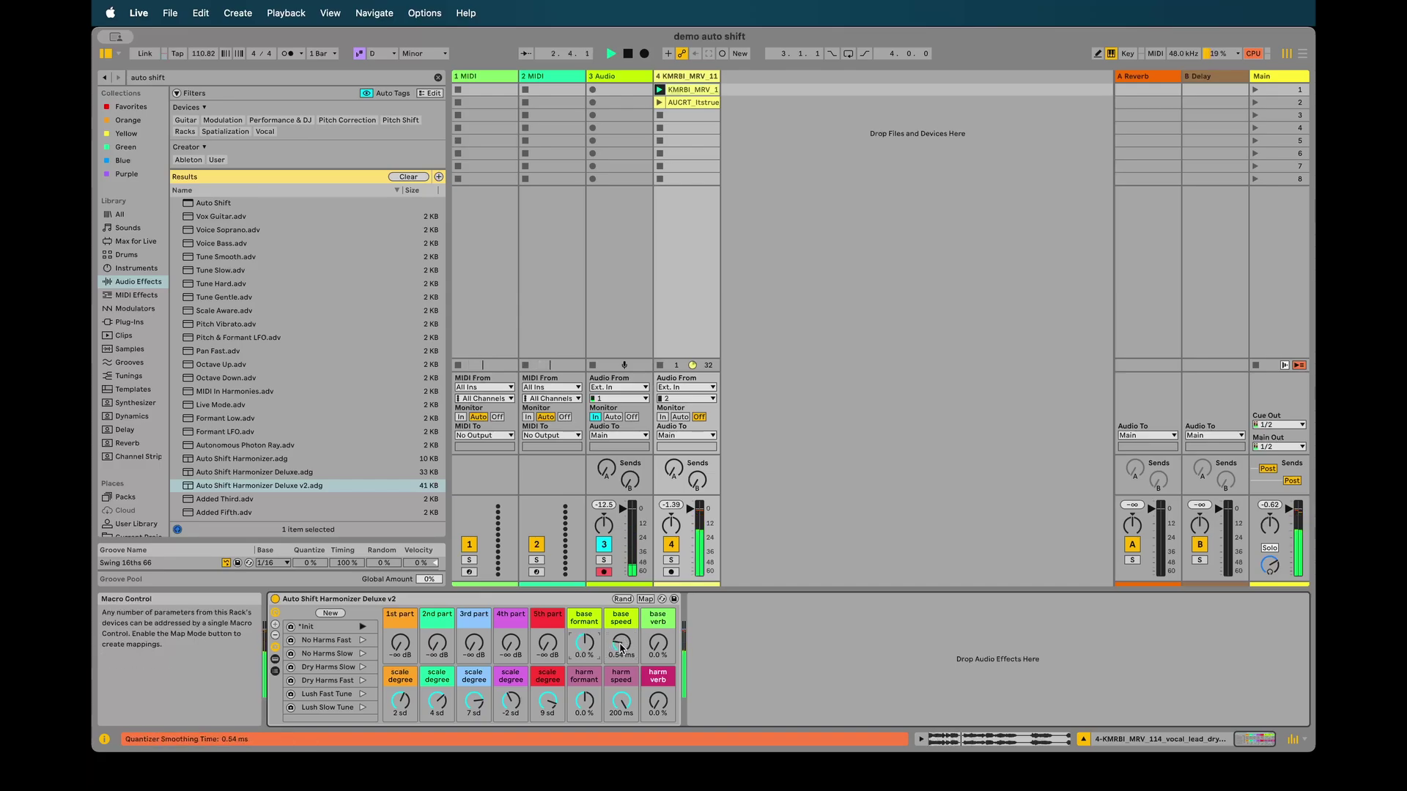
key(space)
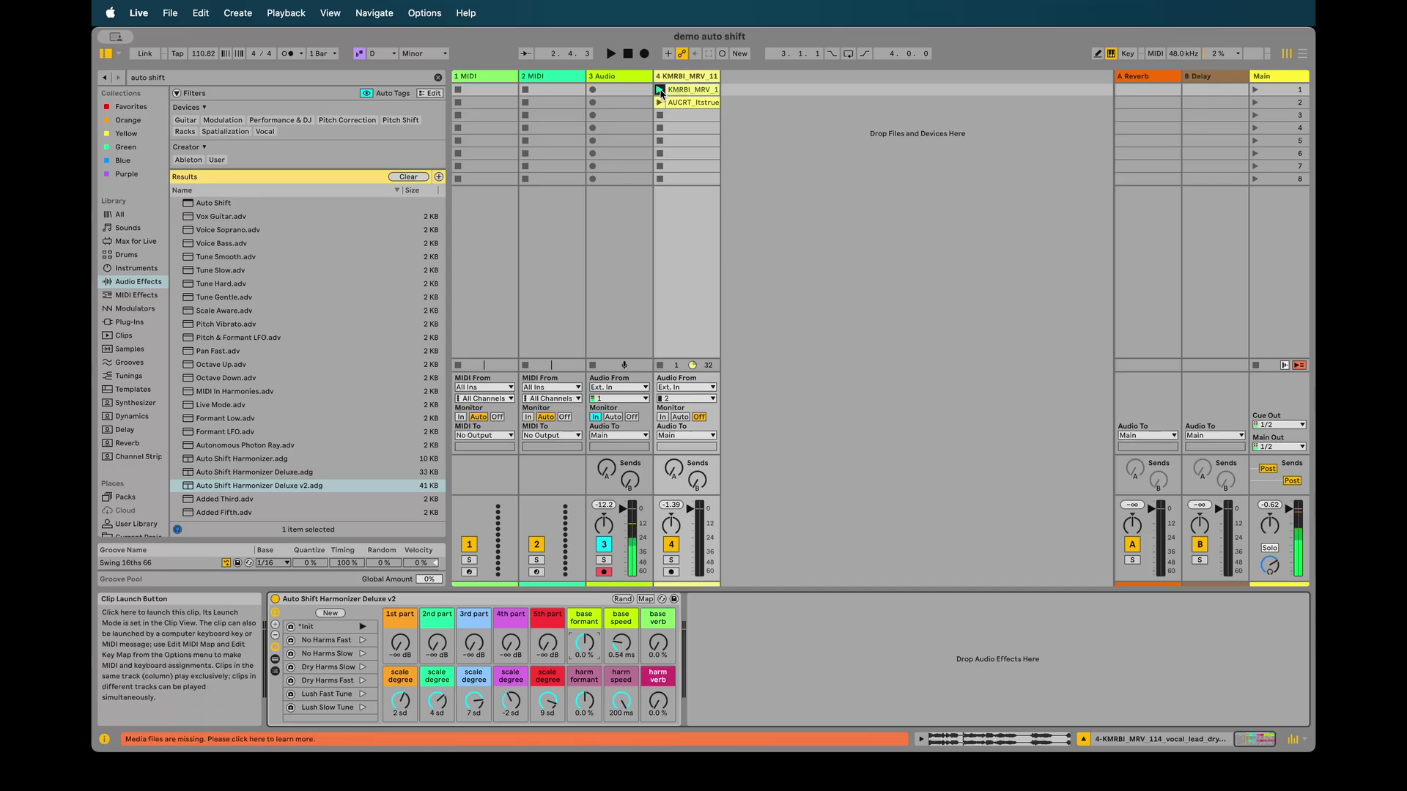
- Raise base reverb to 46 %, then blend parts 1–3 in at about −12.6, −8.5 and −12 dB
click(659, 90)
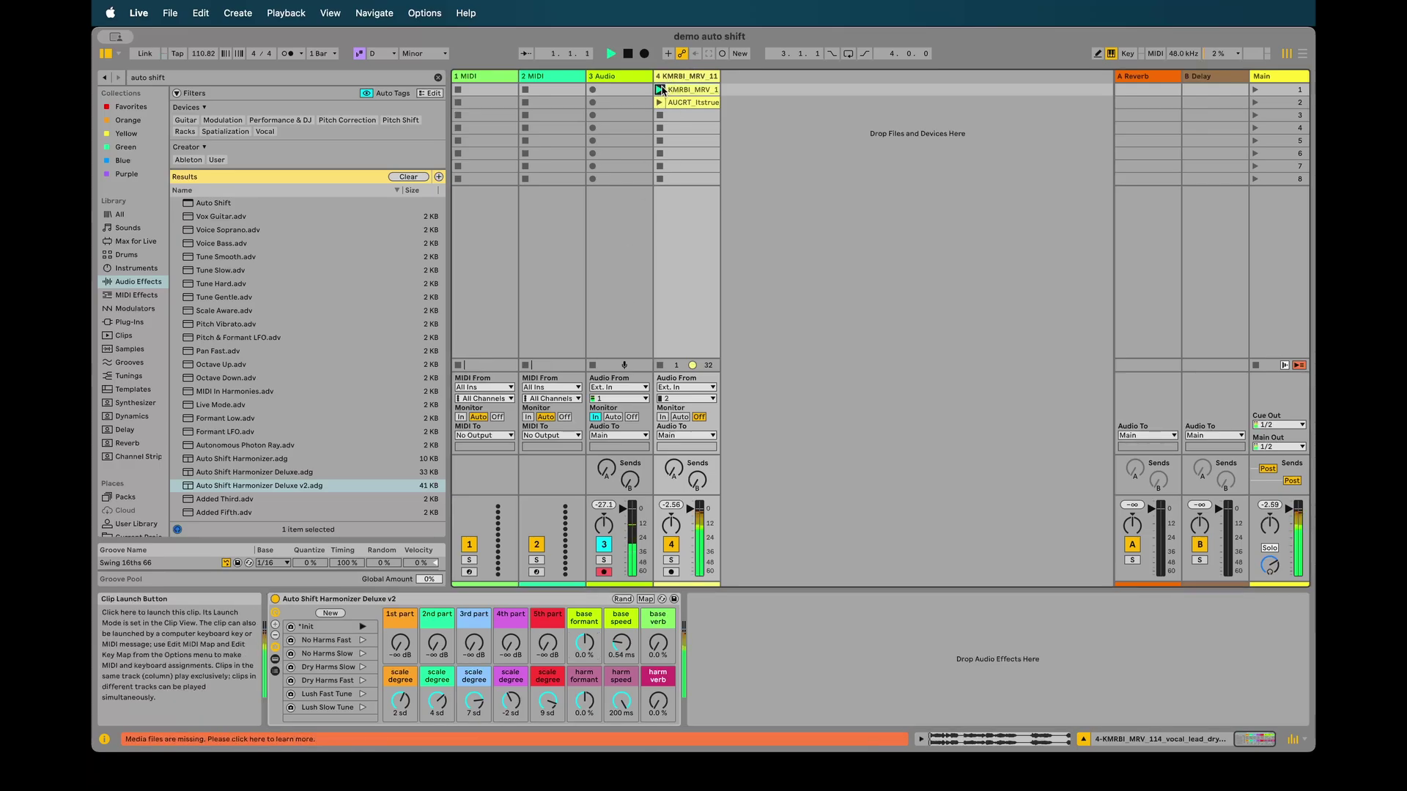
mouse_move(657, 644)
mouse_down()
mouse_move(658, 608)
mouse_move(657, 622)
mouse_up()
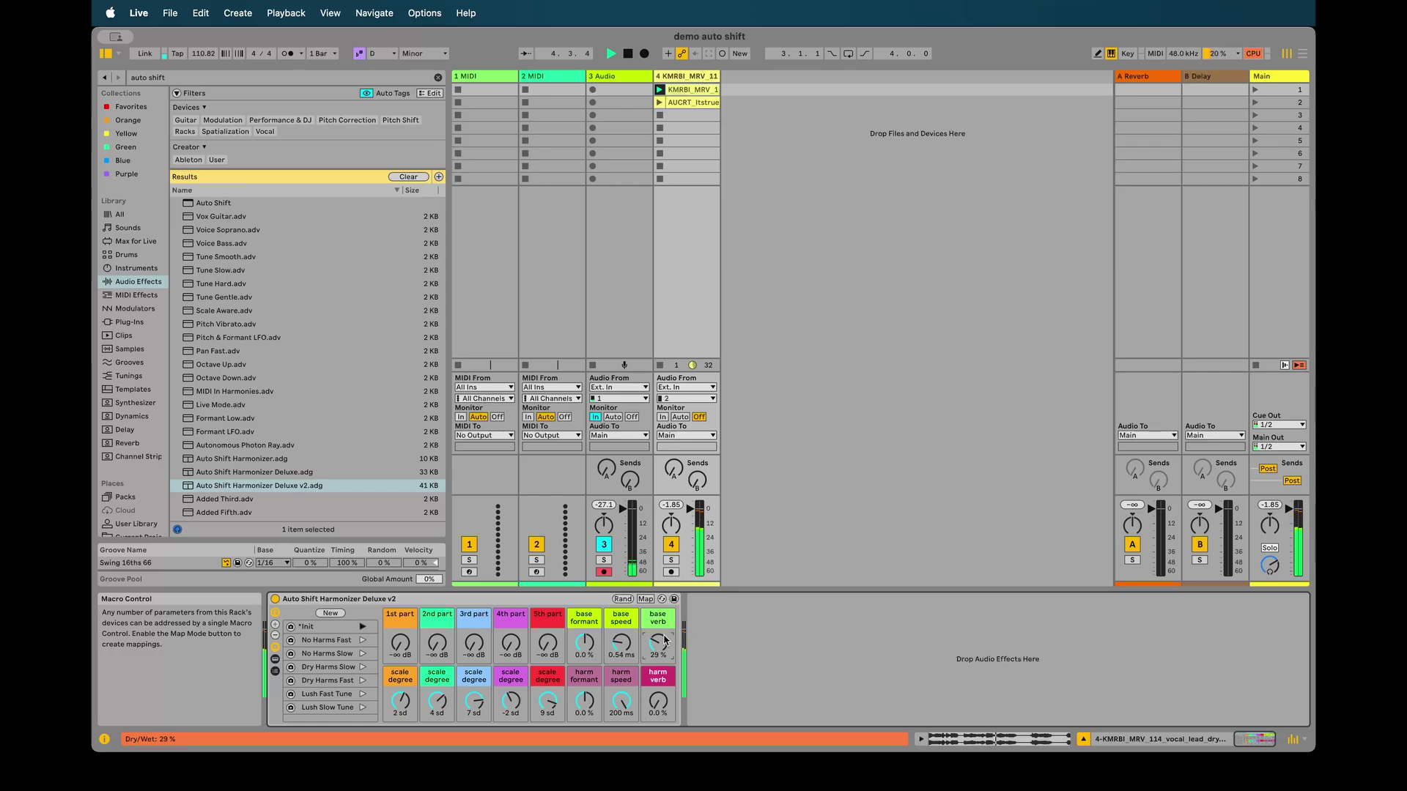
key(space)
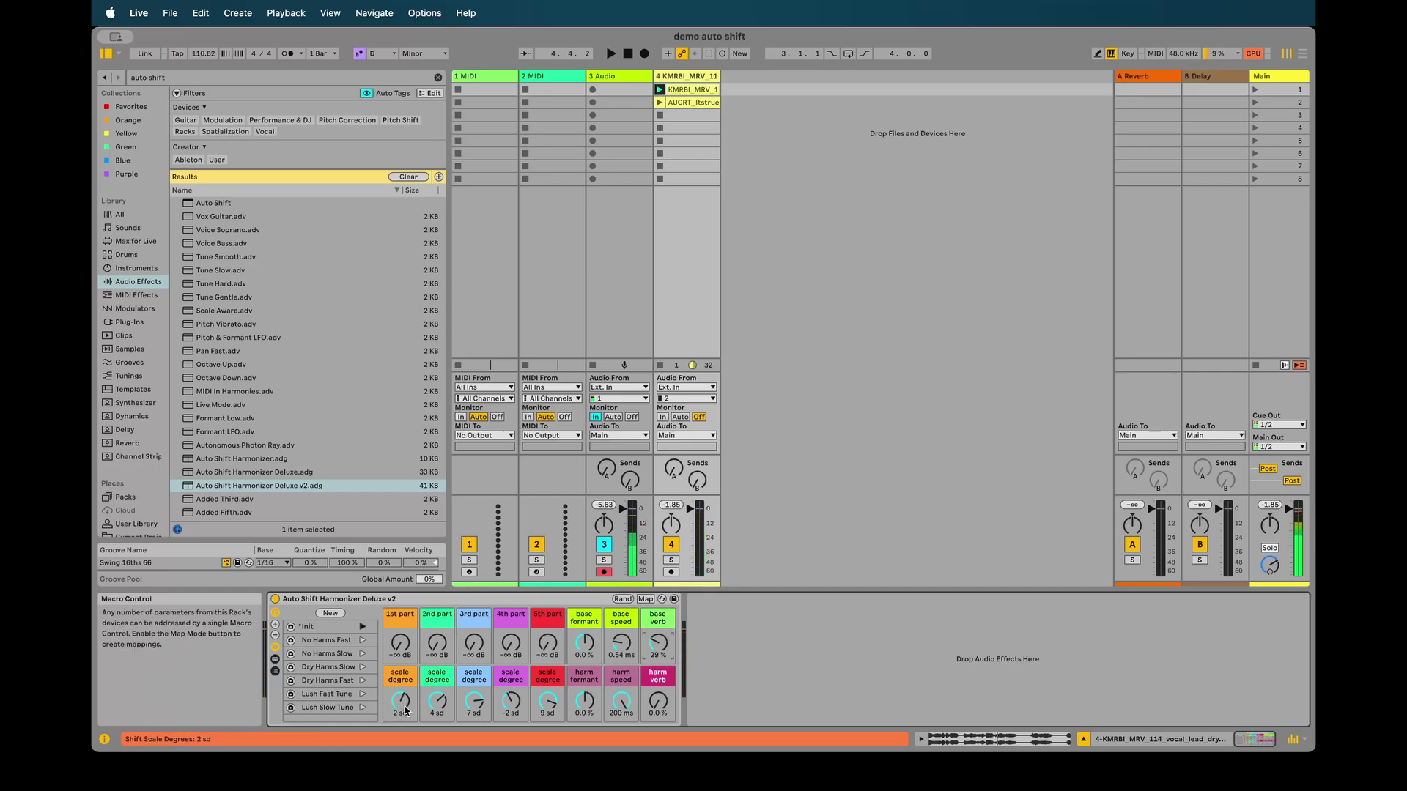
click(660, 90)
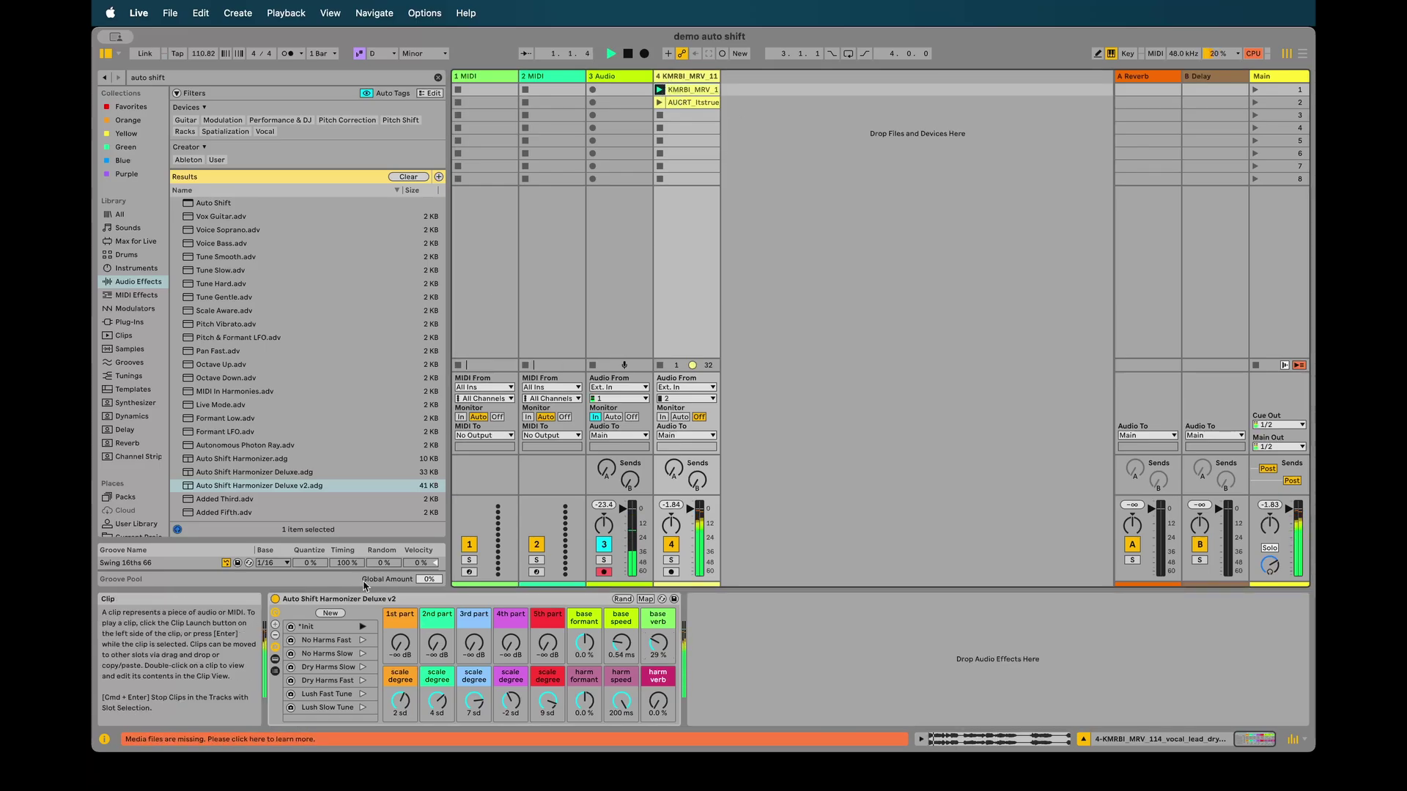
drag(402, 655, 473, 648)
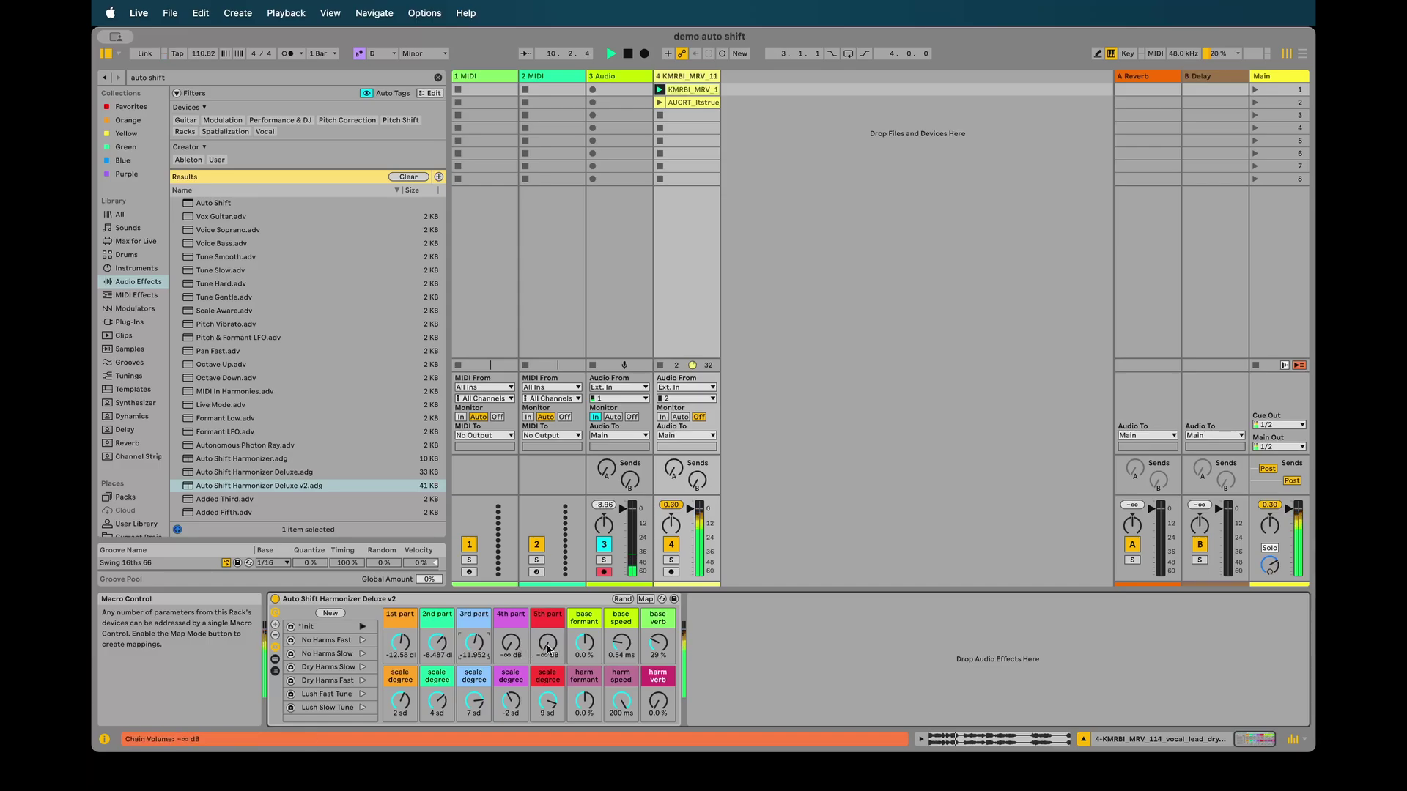
- Set the 4th part to scale degree −5 at about −45.7 dB and the 5th to −5 dB
drag(511, 643, 510, 619)
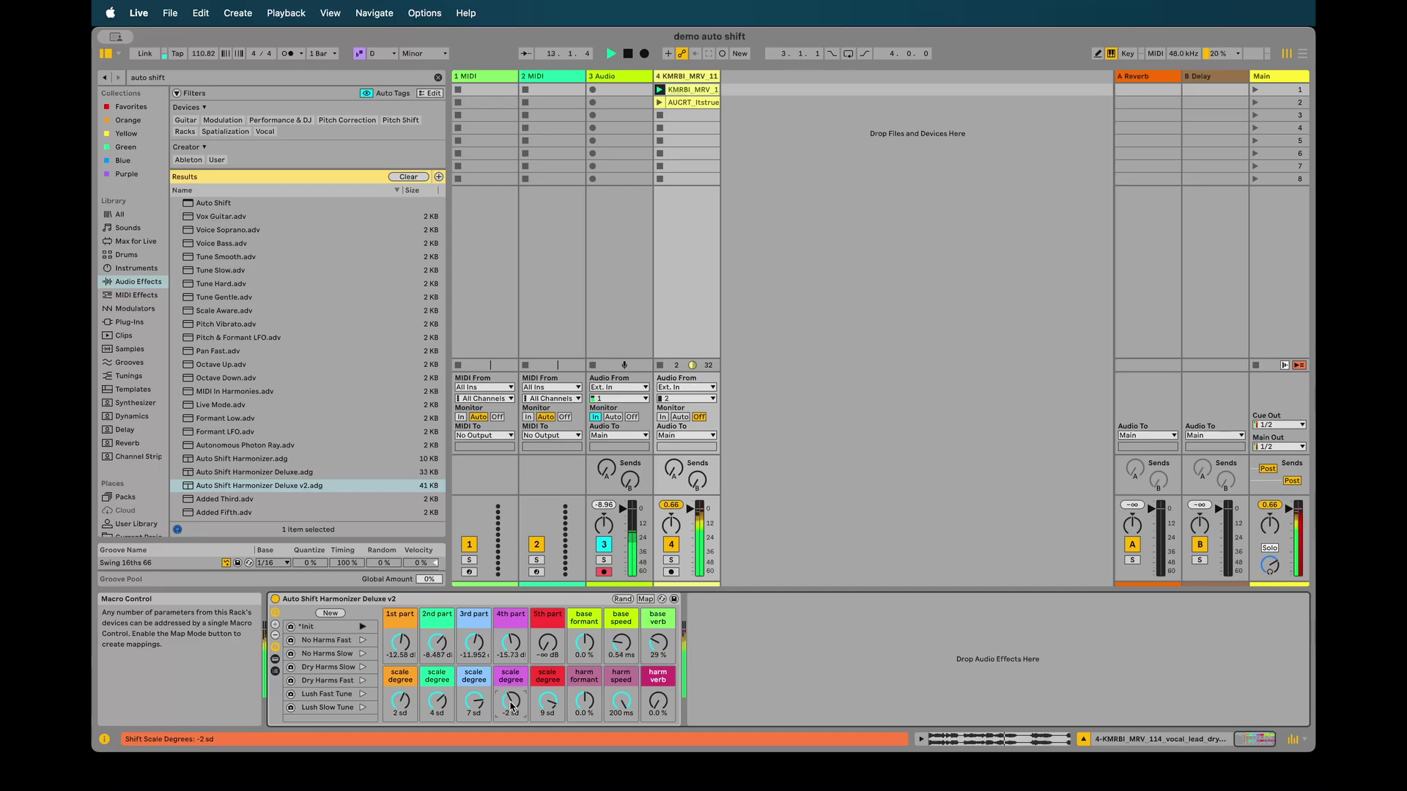
scroll(511, 706, down, 1)
scroll(511, 706, down, 1)
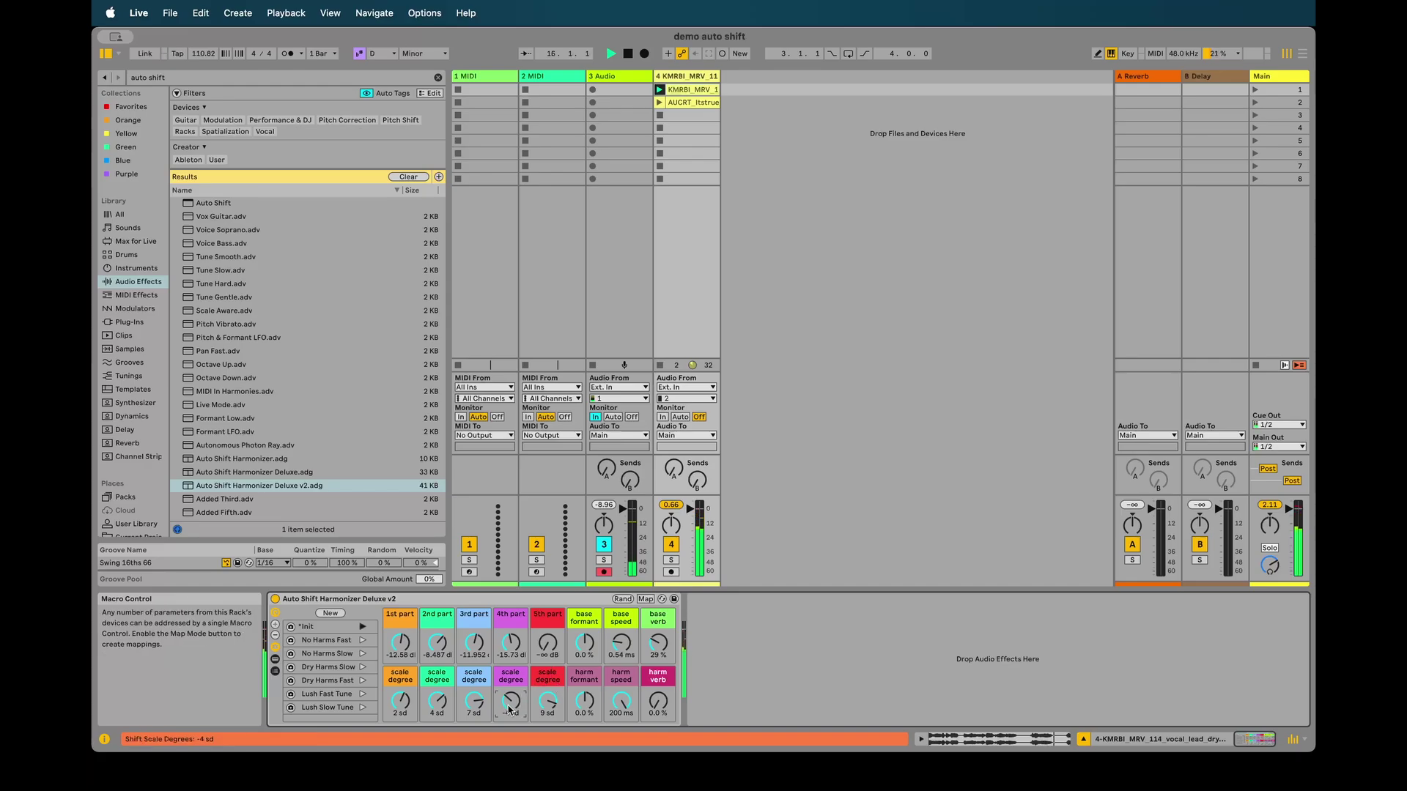
scroll(511, 706, down, 1)
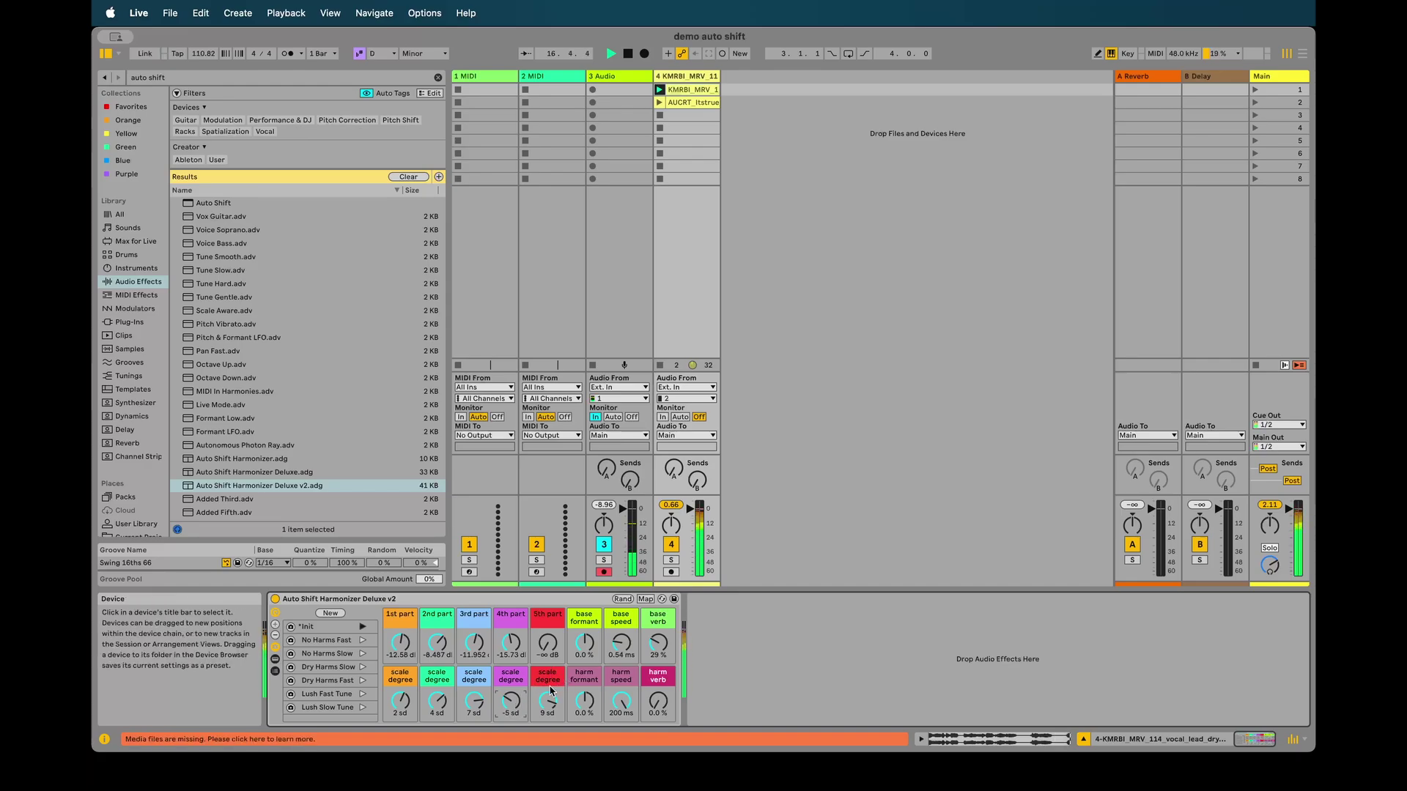
drag(511, 643, 547, 602)
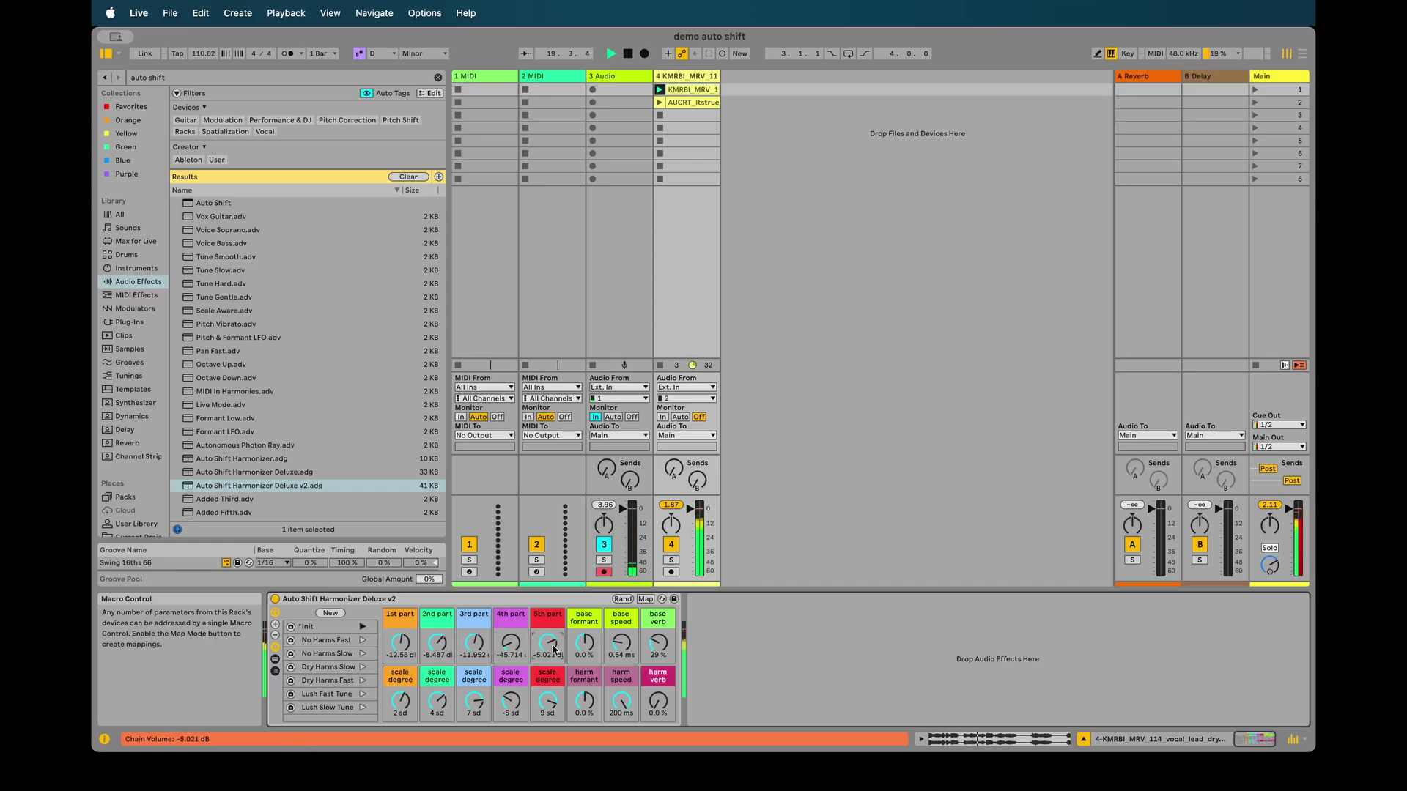
- Set harm formant to −18 %, lower parts 3 and 5, and move reverb to the harmonies at 50 %
key(space)
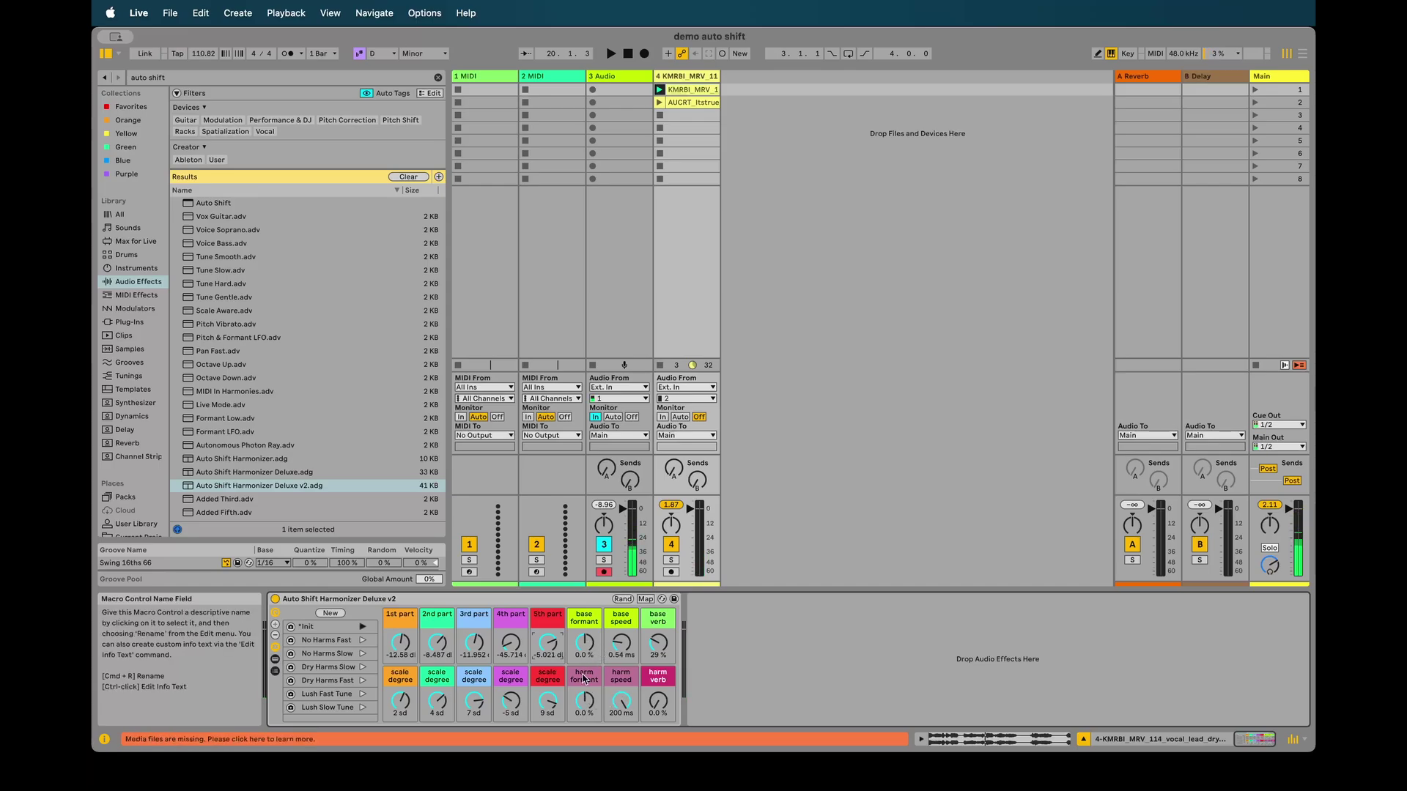
key(space)
drag(584, 701, 621, 744)
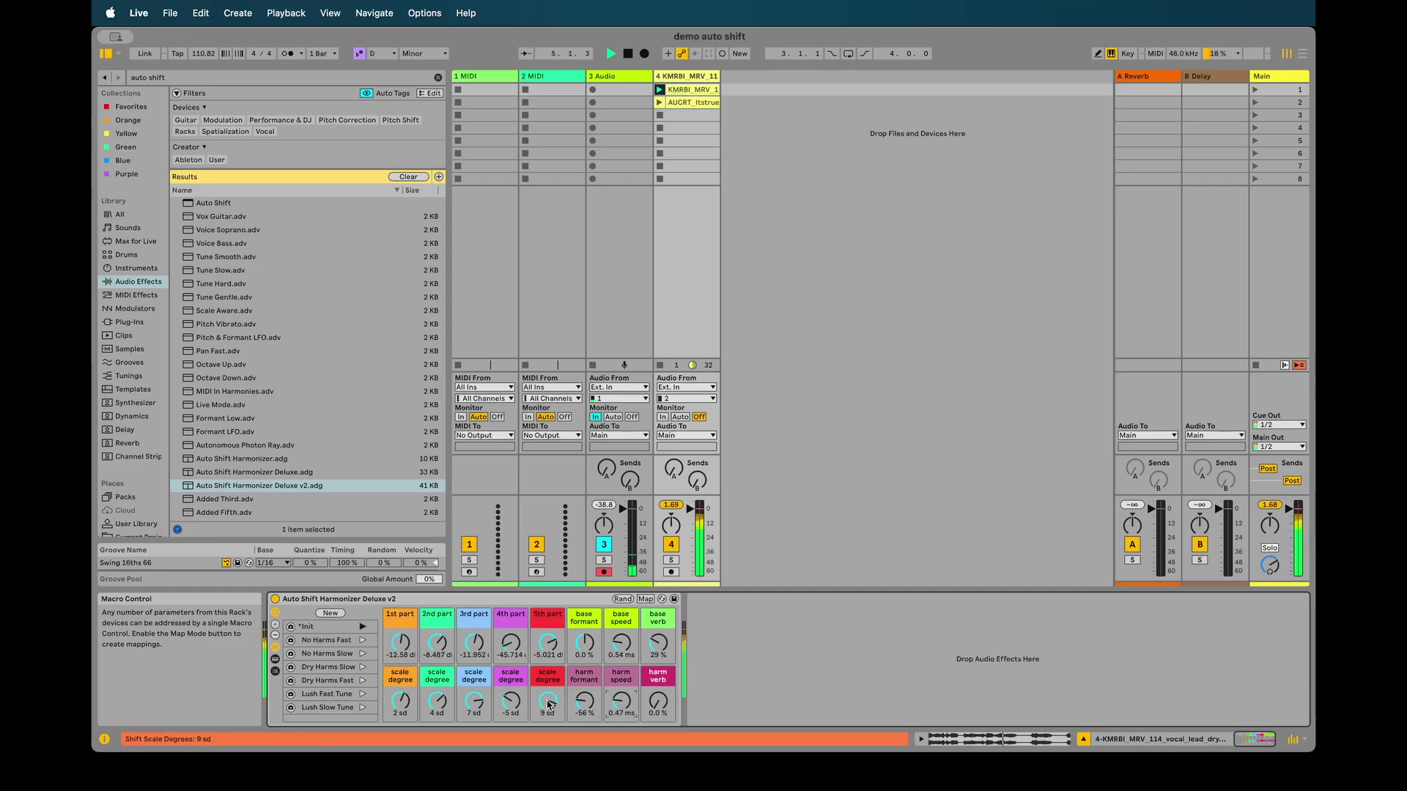
drag(548, 643, 474, 655)
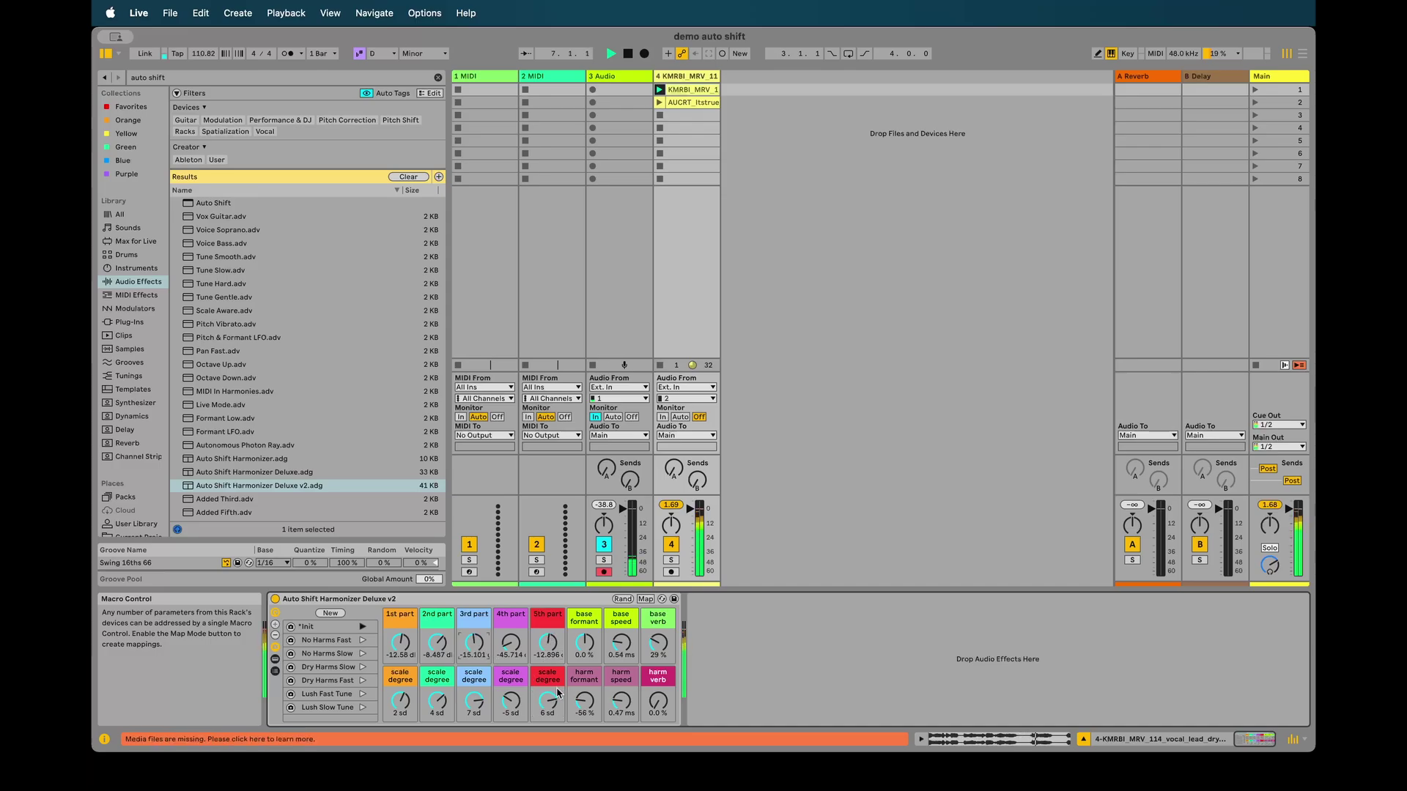
drag(584, 702, 582, 702)
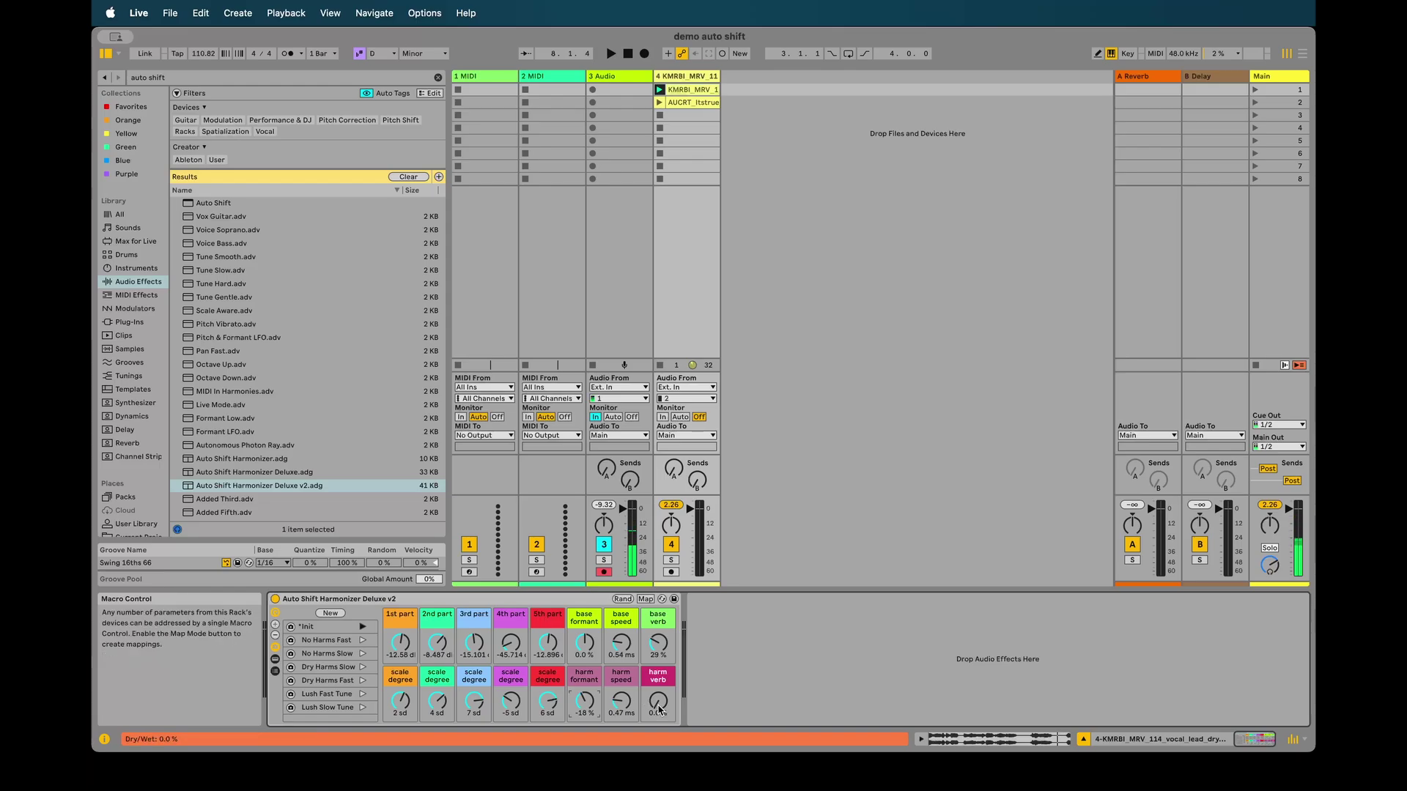
drag(658, 643, 663, 702)
key(space)
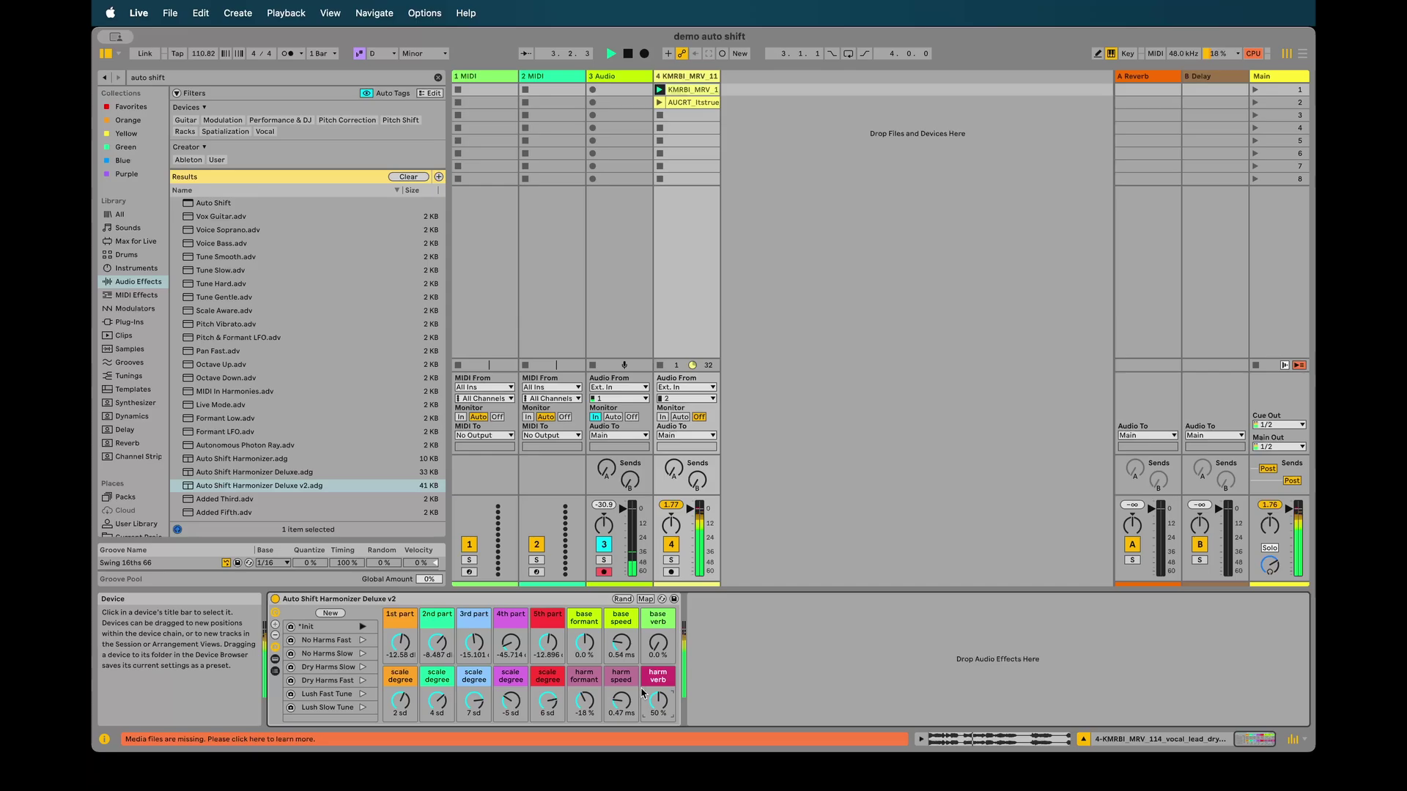
- Stop playback and launch the second vocal clip, AUCRT, in A major
key(space)
click(670, 104)
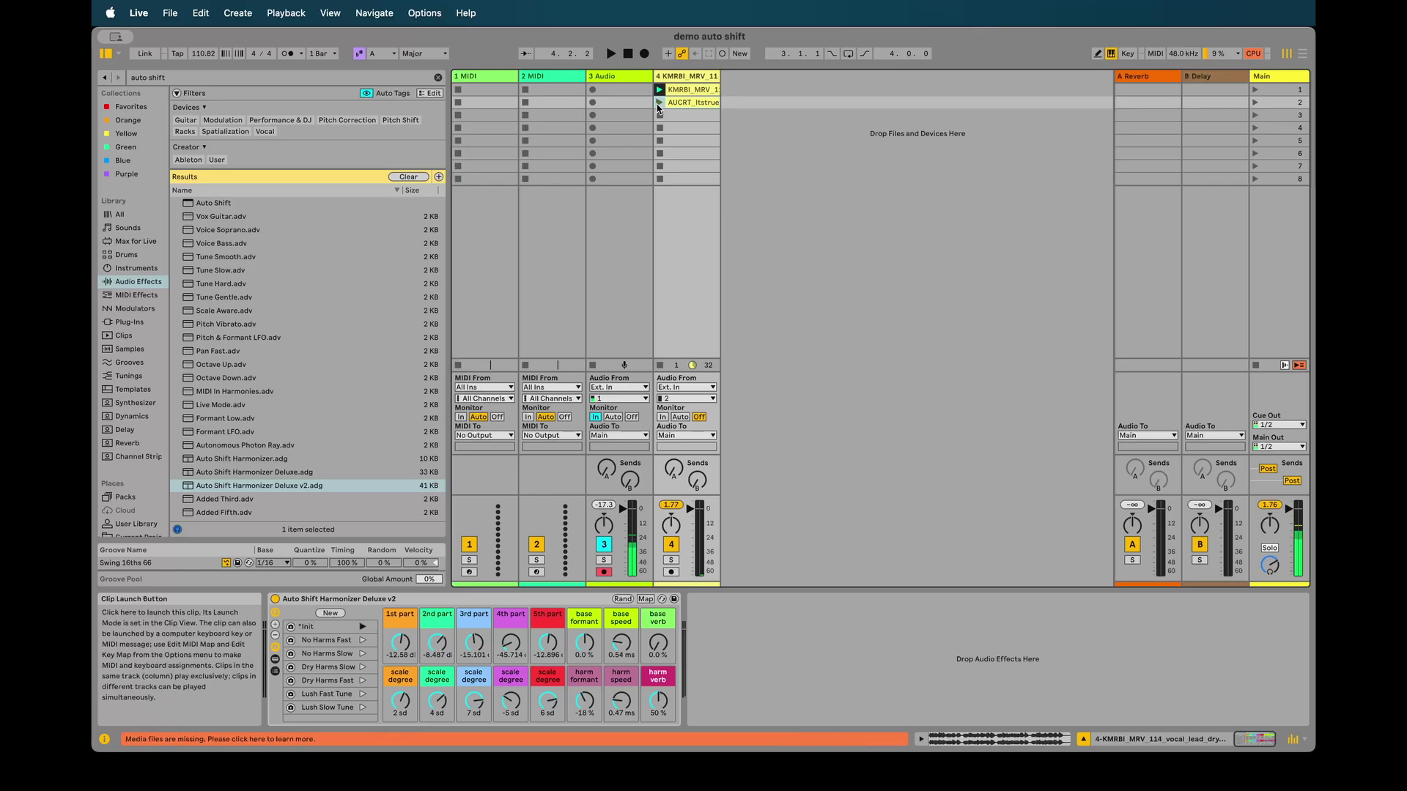
click(659, 105)
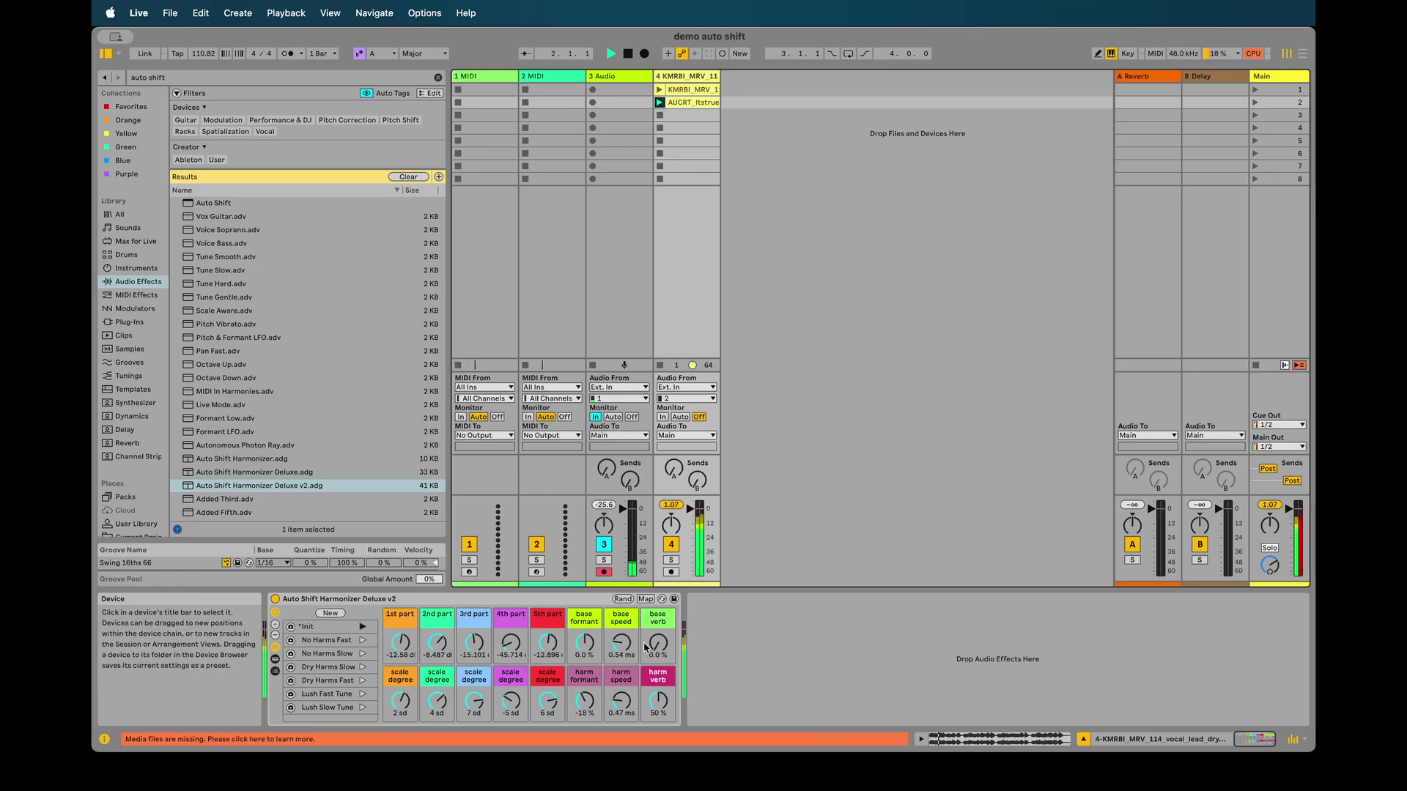
- Set base reverb to 54 %, base formant to −17 % and harm formant to −53 %
drag(658, 643, 658, 619)
drag(584, 642, 587, 710)
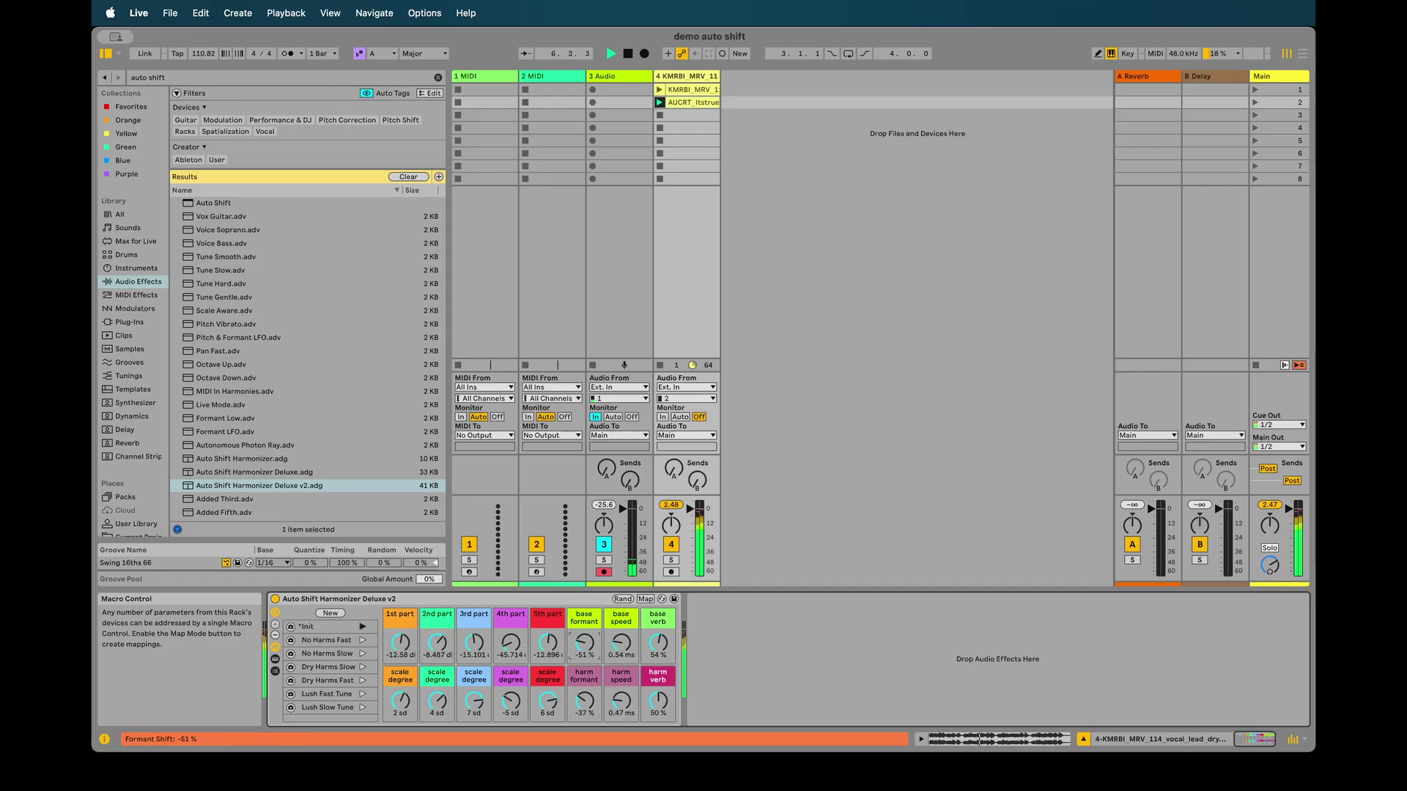
drag(583, 643, 584, 639)
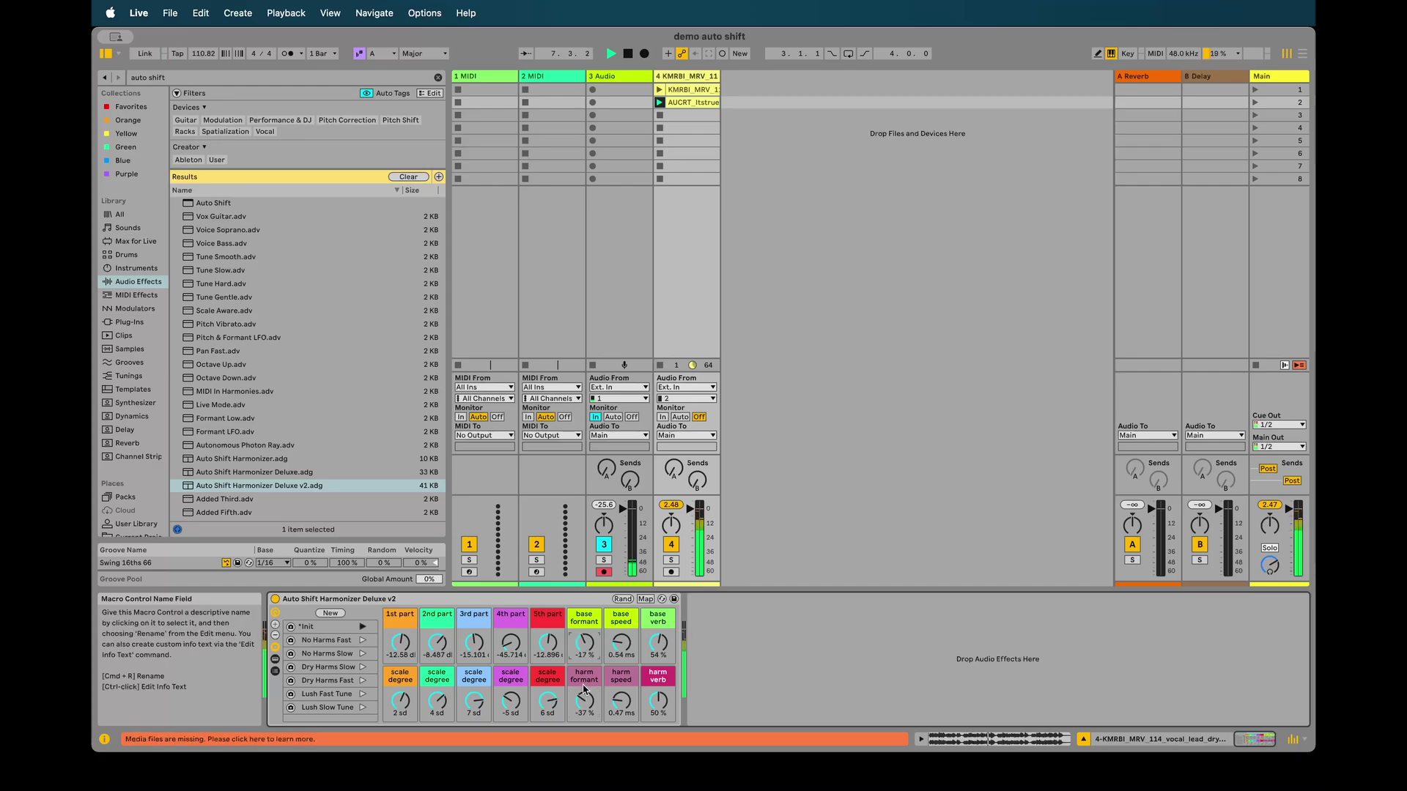
drag(585, 701, 584, 700)
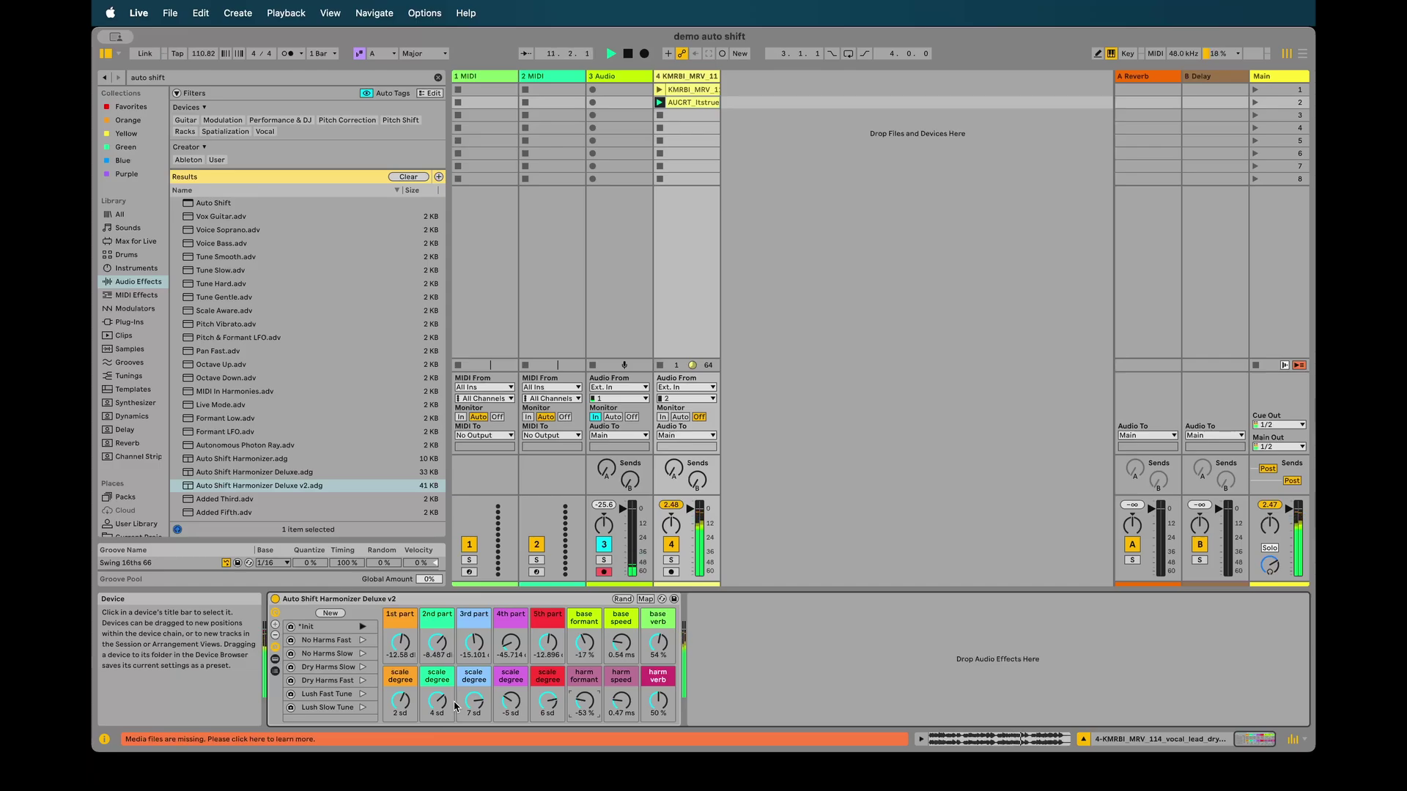
- Stop the AUCRT clip's playback, keeping the retuned formant and reverb settings
key(space)
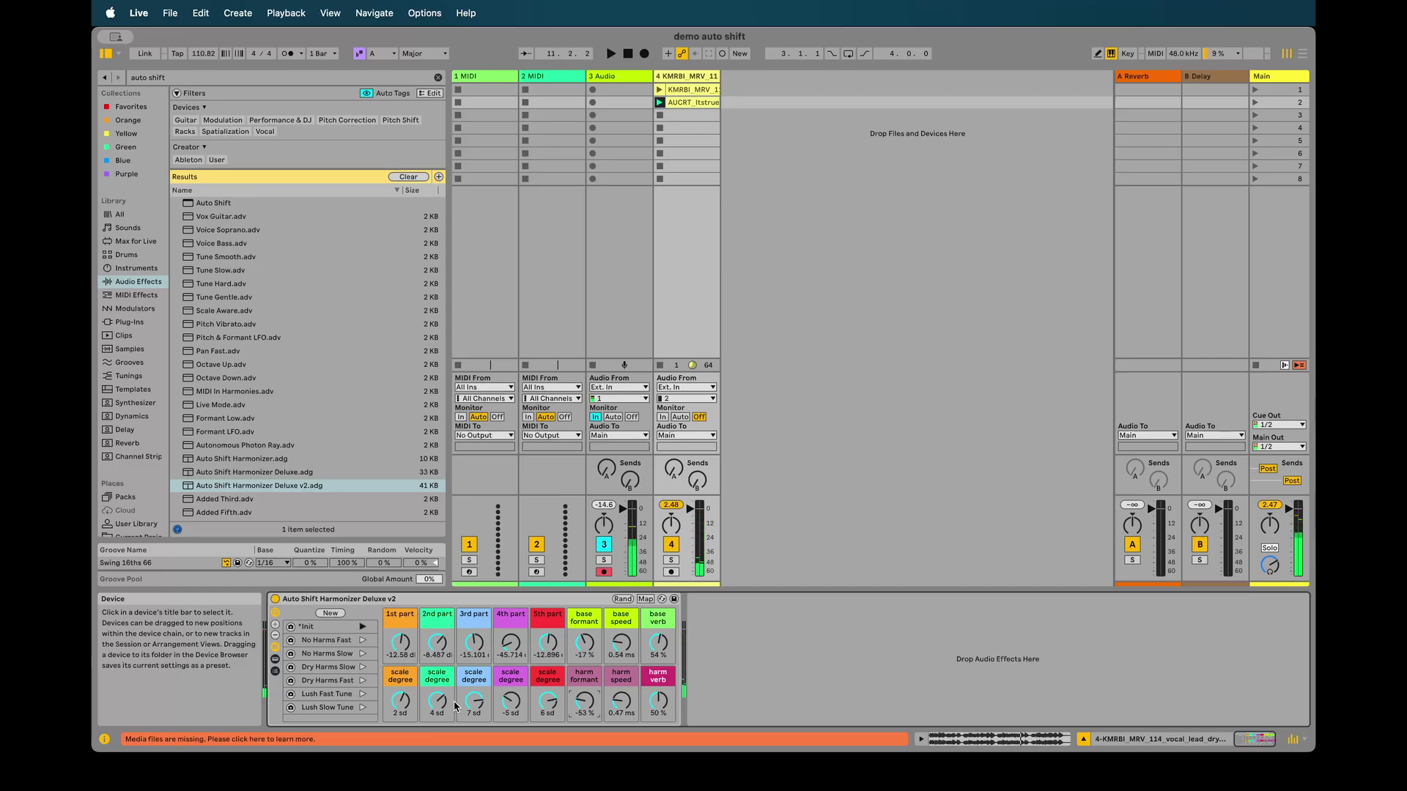